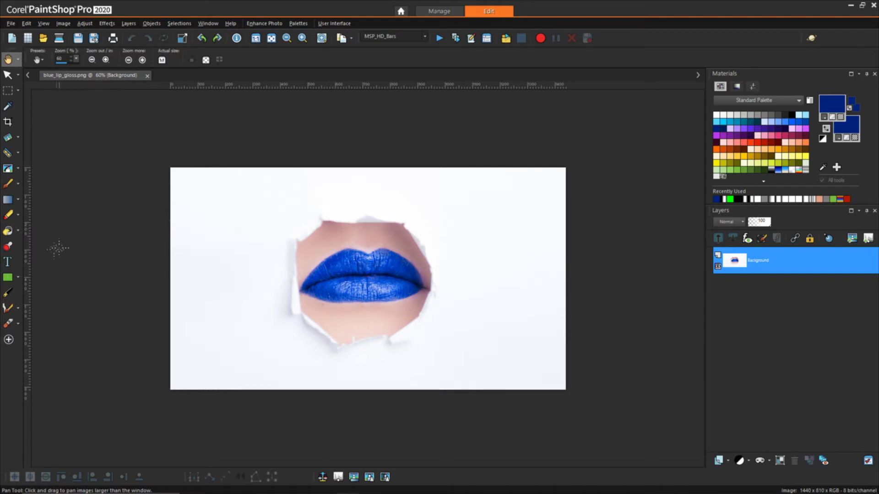
# - Set up the Pen tool for point-to-point drawing with a transparent stroke and a fill colour sampled from the blue lips
pyautogui.click(7, 295)
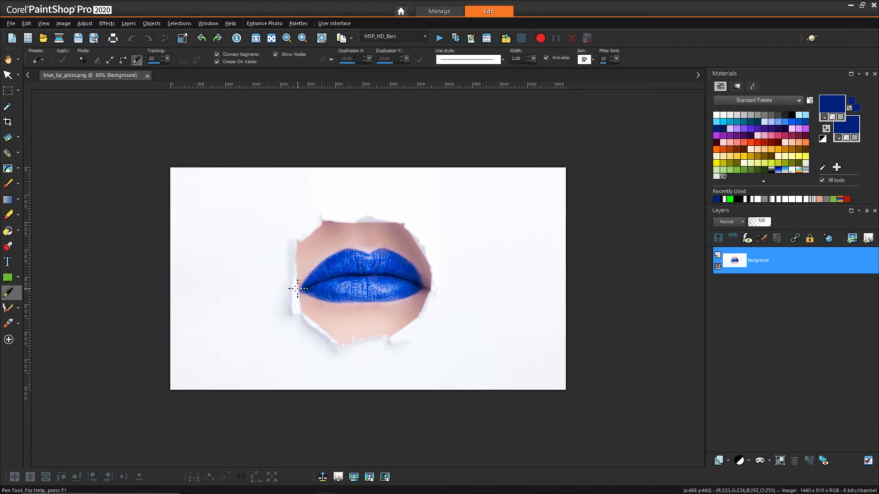
pyautogui.click(840, 117)
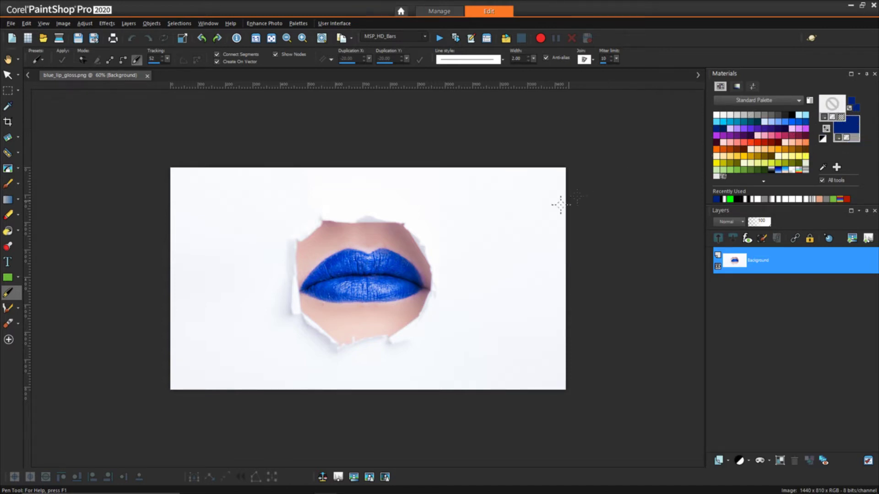
pyautogui.click(862, 116)
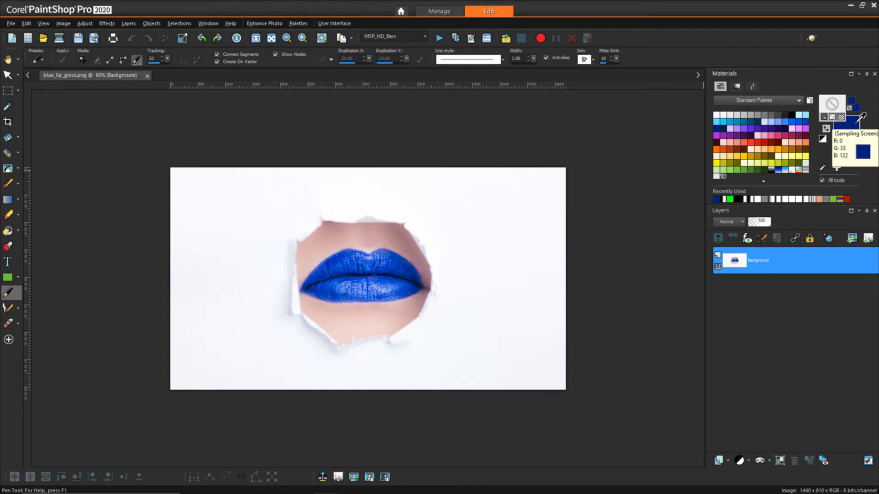
pyautogui.moveTo(863, 116); pyautogui.dragTo(341, 253)
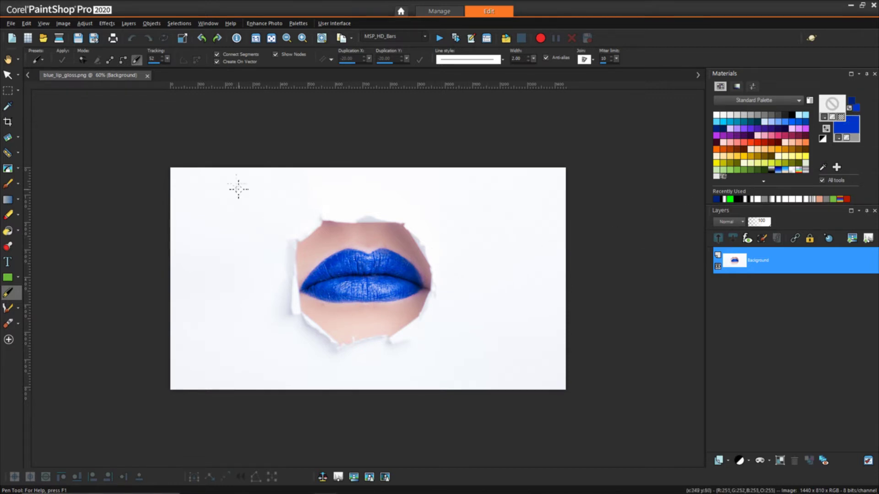
pyautogui.click(122, 59)
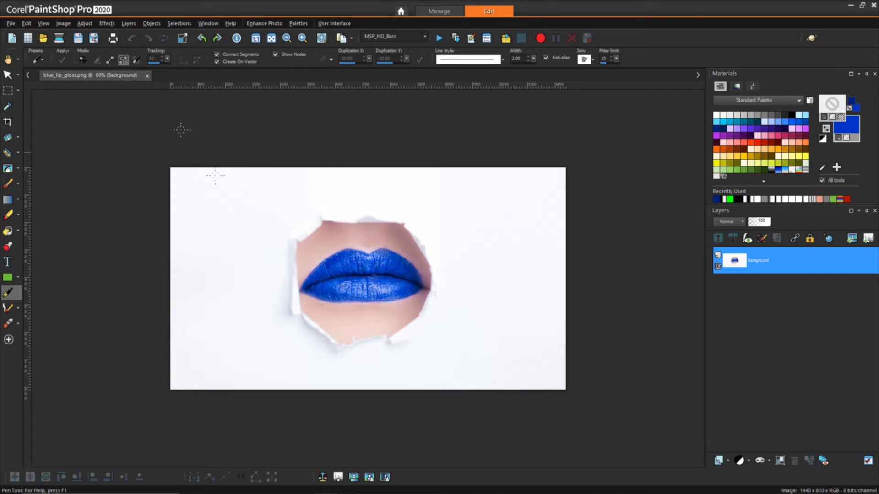
# - Draw a curve between the lower lip's left and right corners, convert its end node to Cusp and swing the handle down towards the lower edge
pyautogui.click(301, 291)
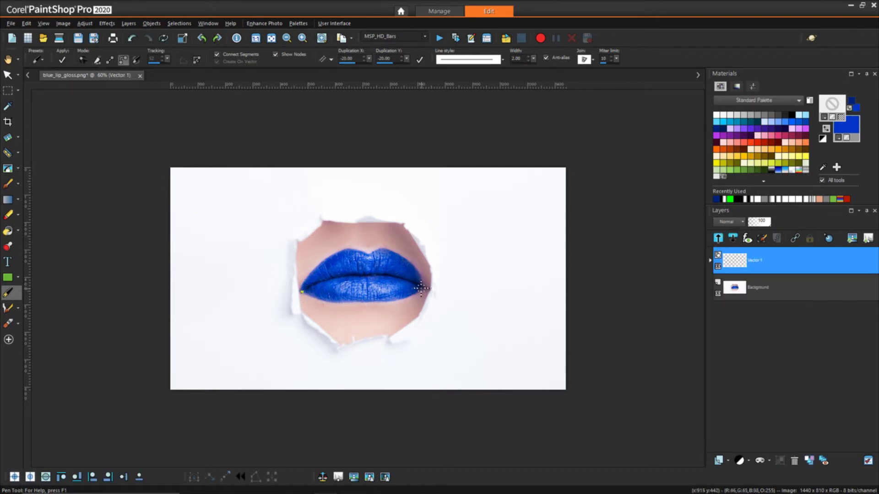
pyautogui.moveTo(421, 287); pyautogui.dragTo(480, 324)
pyautogui.scroll(2, 415, 288)
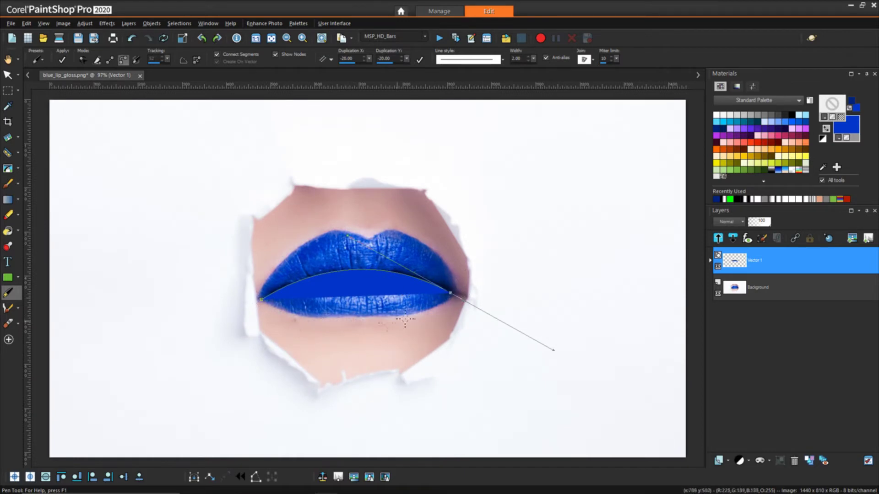
pyautogui.rightClick(449, 293)
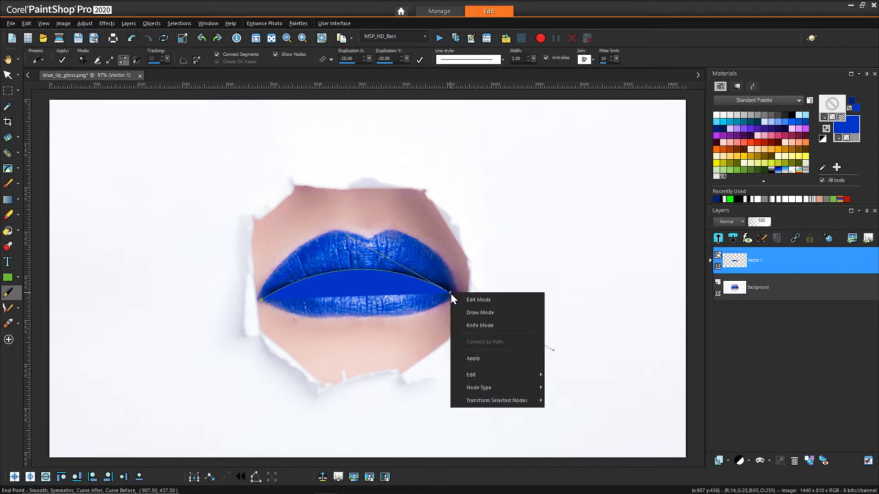
pyautogui.moveTo(513, 387)
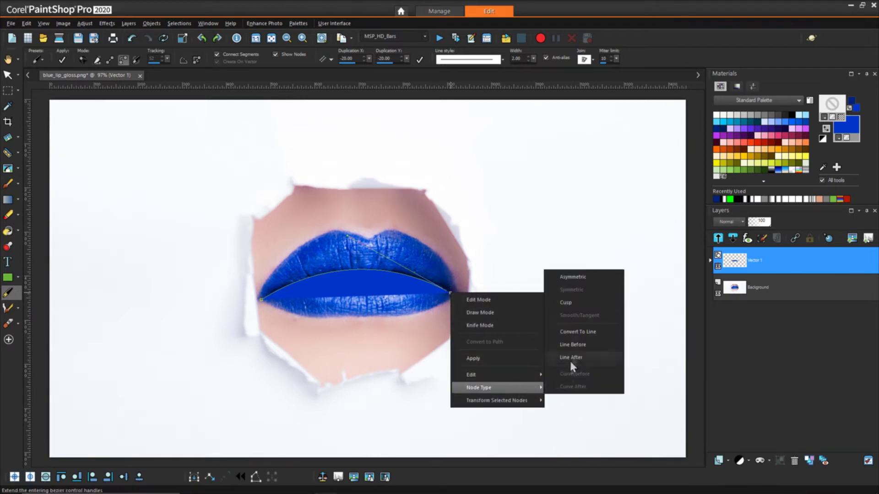
pyautogui.click(572, 303)
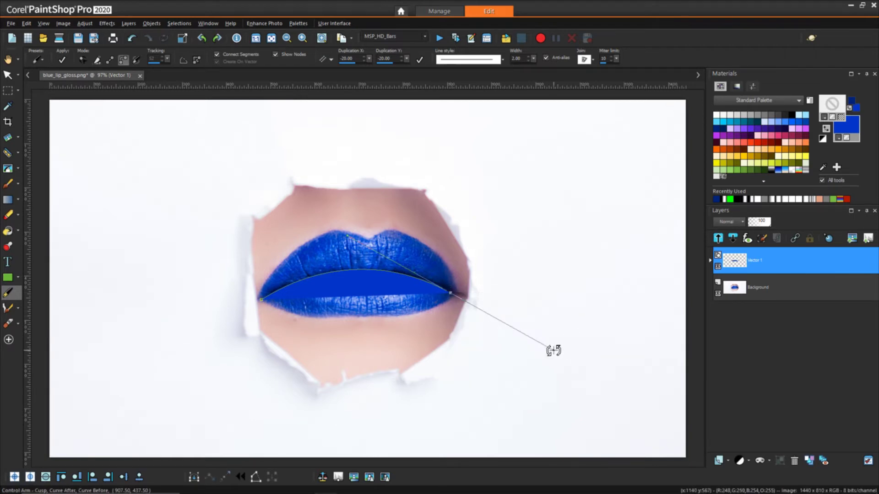
pyautogui.moveTo(551, 349); pyautogui.dragTo(394, 362)
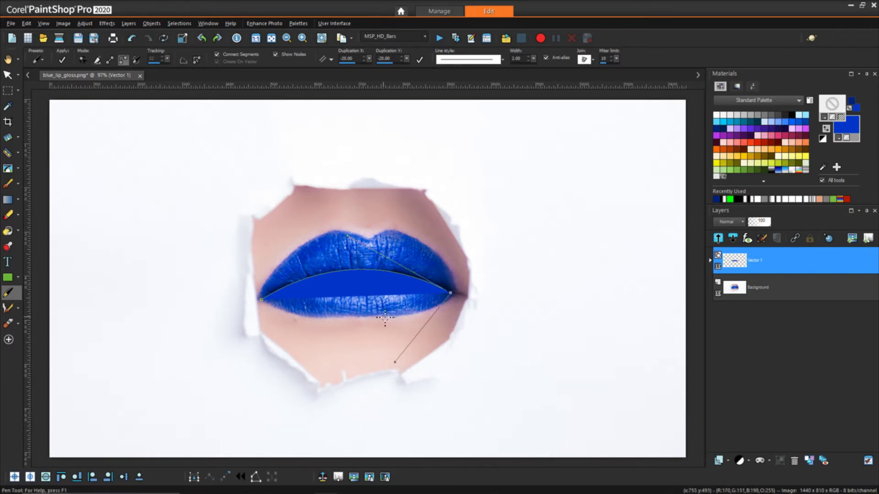
# - Trace the lower lip's bottom edge from the right corner leftwards with curve nodes, shortening the right corner's handle and undoing a misplaced node
pyautogui.moveTo(393, 316); pyautogui.dragTo(373, 318)
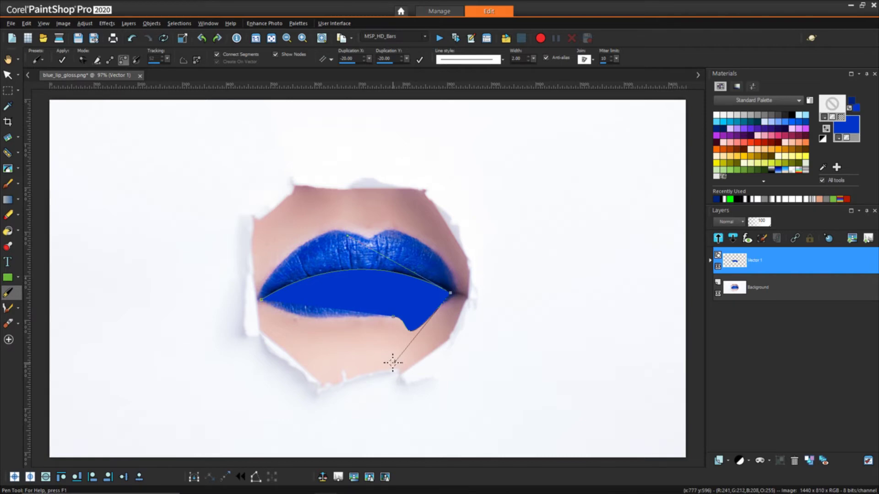
pyautogui.moveTo(394, 362); pyautogui.dragTo(434, 313)
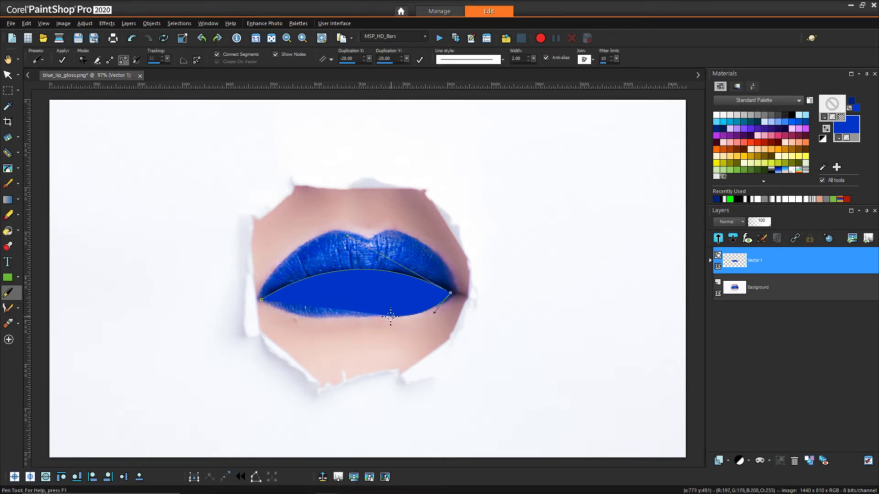
pyautogui.moveTo(393, 319); pyautogui.dragTo(369, 315)
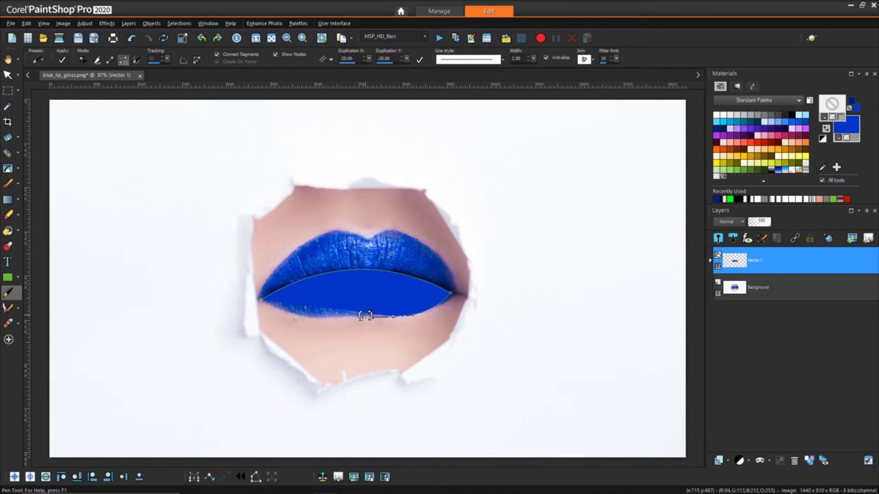
pyautogui.moveTo(366, 315); pyautogui.dragTo(358, 315)
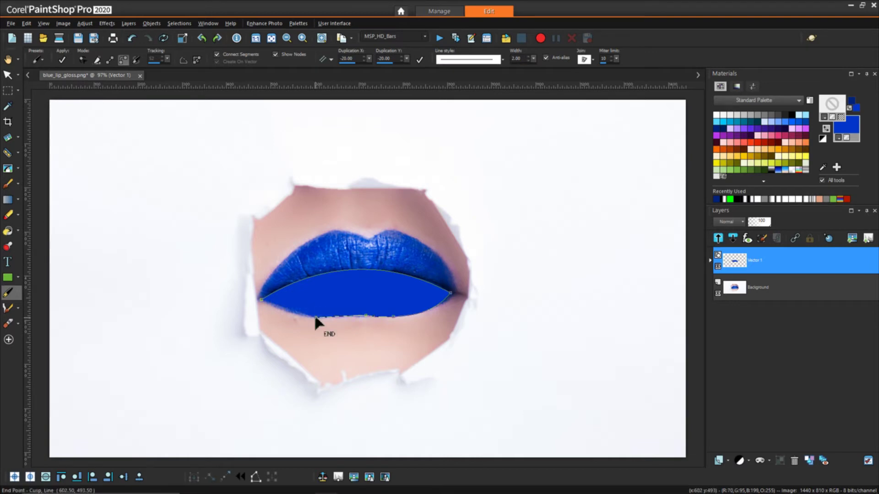
pyautogui.hotkey('ctrl', 'z')
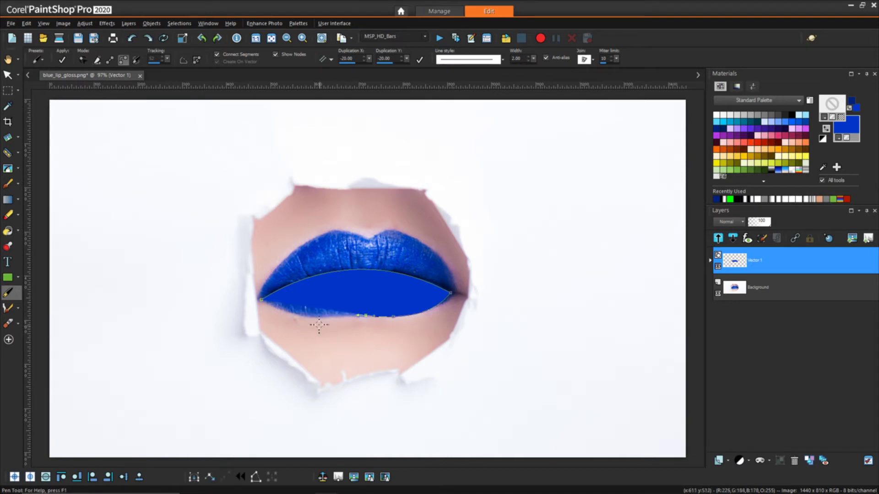
pyautogui.moveTo(317, 317); pyautogui.dragTo(300, 318)
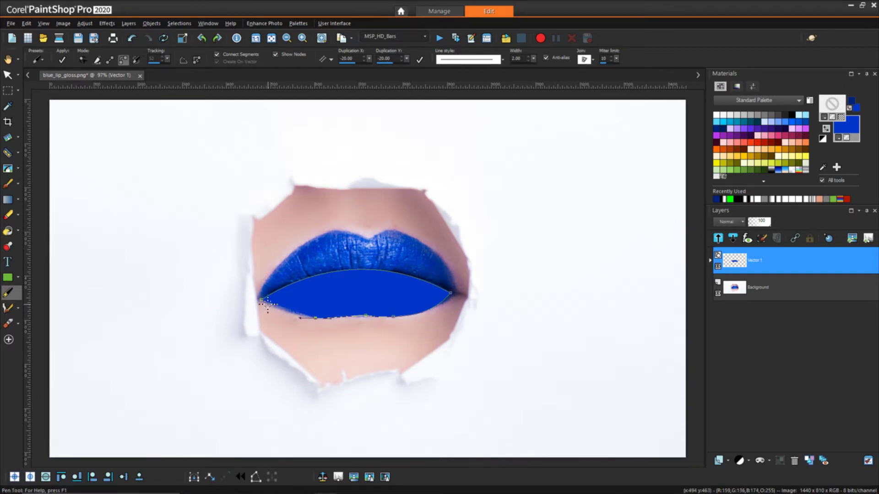
# - Finish the outline at the lips' left corner by moving the last node onto the starting node and adjusting its handle
pyautogui.click(264, 303)
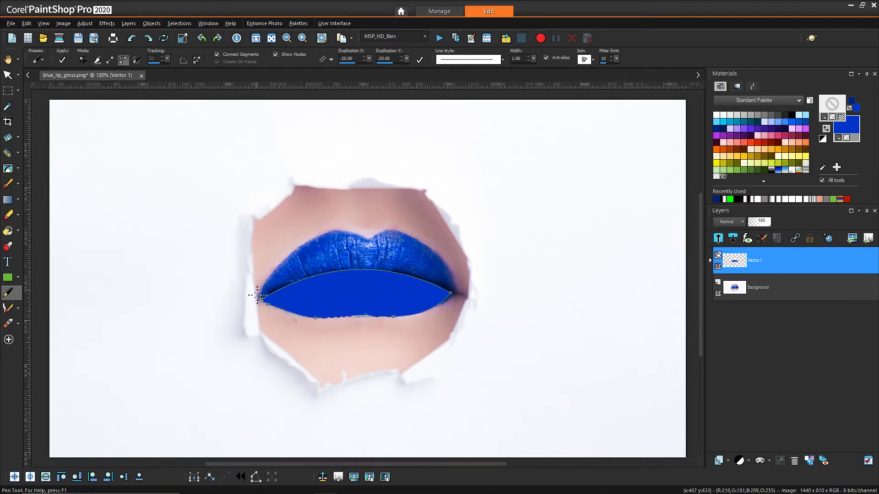
pyautogui.scroll(3, 254, 297)
pyautogui.scroll(1, 242, 301)
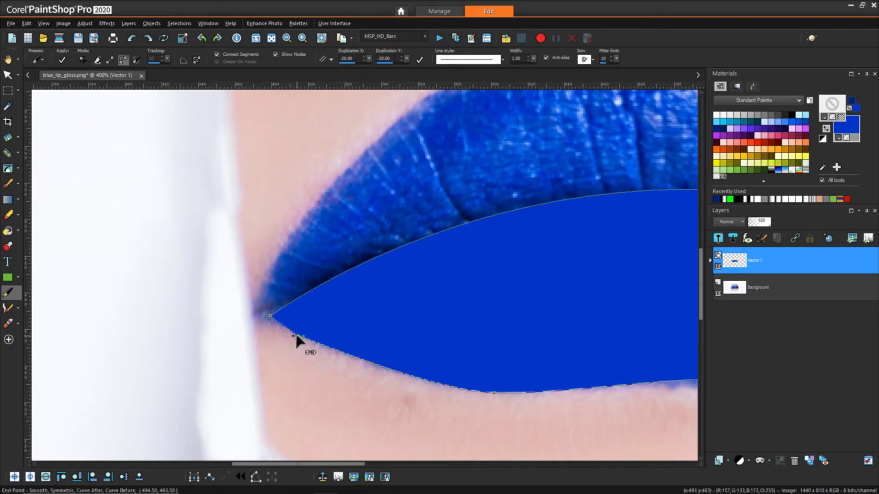
pyautogui.moveTo(297, 339); pyautogui.dragTo(270, 319)
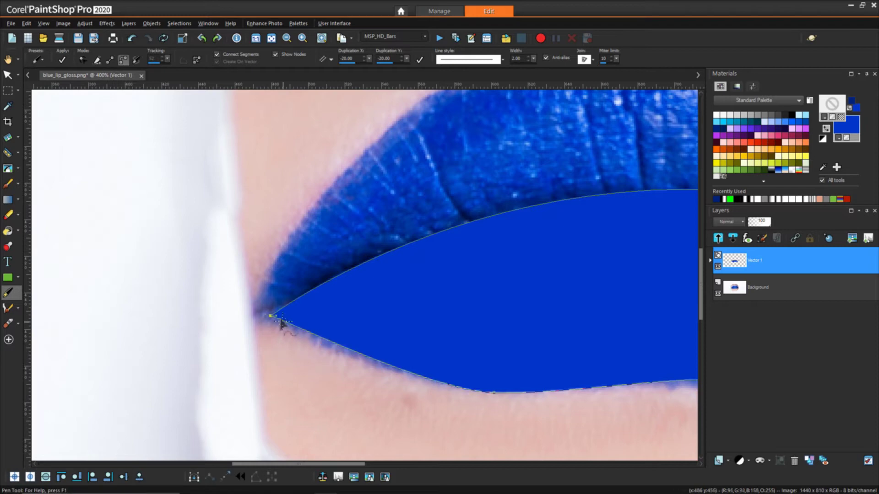
pyautogui.moveTo(276, 316); pyautogui.dragTo(279, 324)
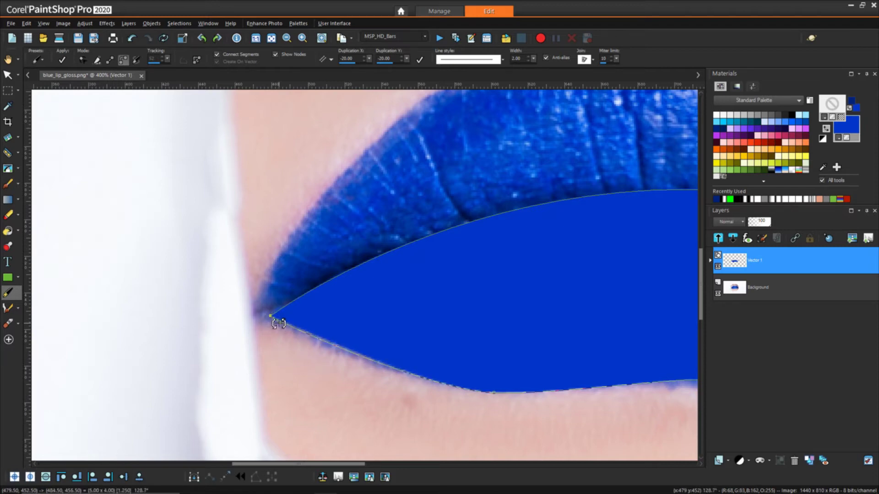
# - Move the middle node of the outline's bottom edge slightly to follow the lower lip's contour
pyautogui.scroll(-4, 464, 349)
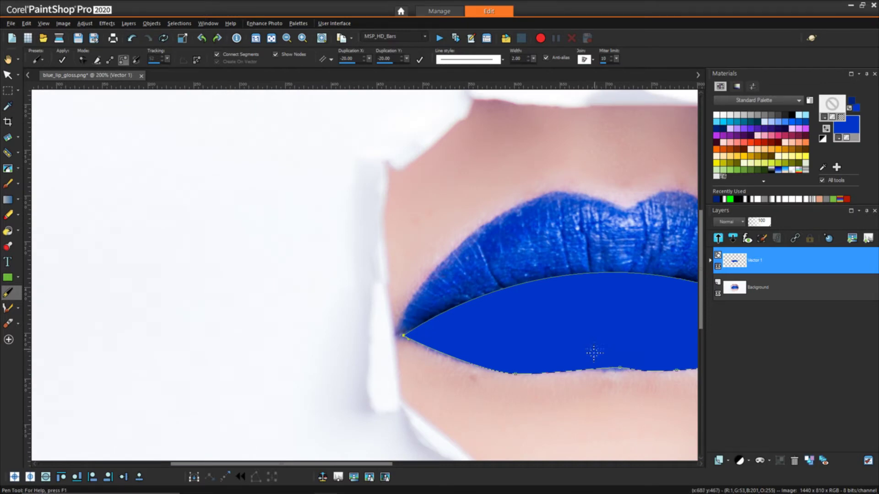
pyautogui.scroll(3, 502, 373)
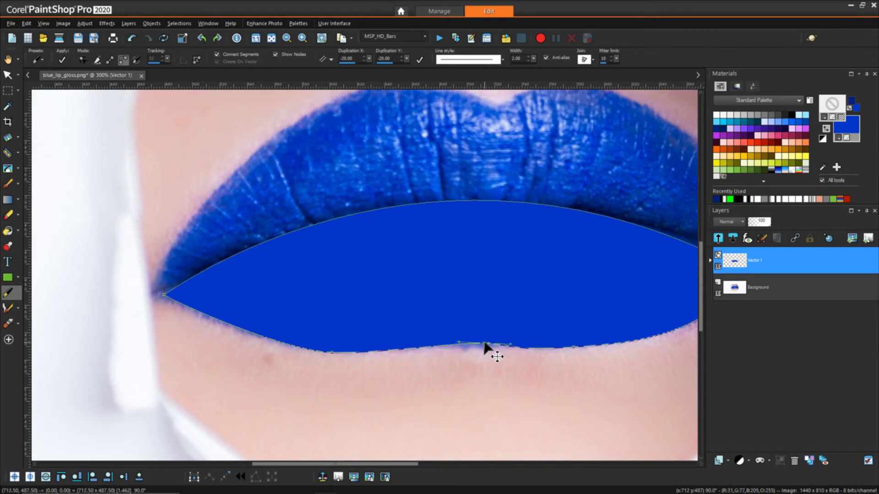
pyautogui.click(478, 345)
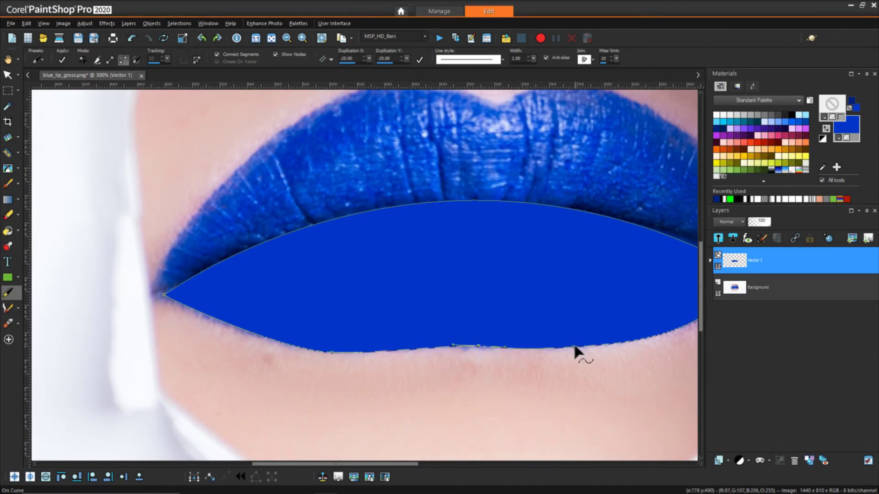
# - At 48 layer opacity, fit the outline's upper middle and right corner to the lower lip and apply the path
pyautogui.click(759, 224)
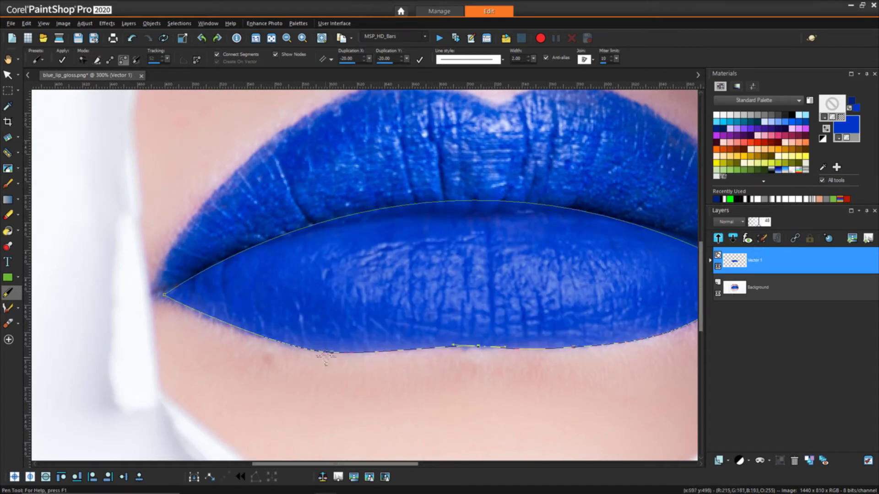
pyautogui.scroll(-2, 338, 357)
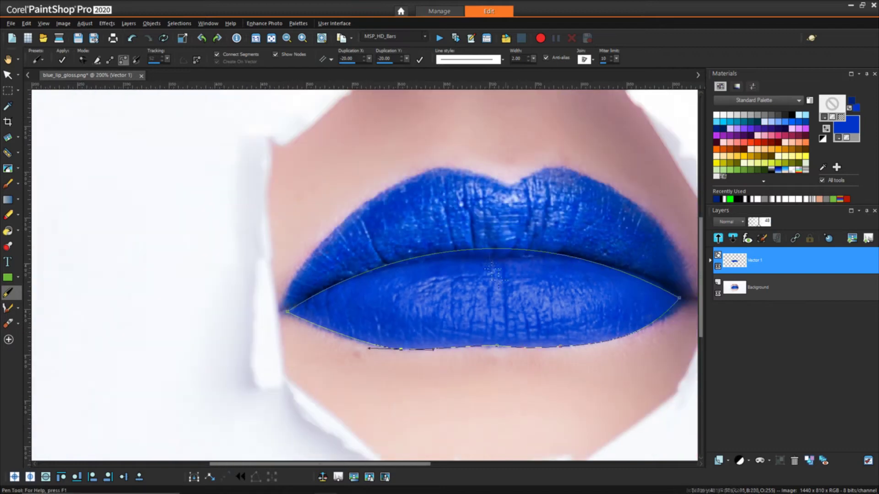
pyautogui.keyDown('ctrl'); pyautogui.click(487, 249); pyautogui.keyUp('ctrl')
pyautogui.moveTo(487, 249); pyautogui.dragTo(488, 255)
pyautogui.moveTo(679, 298); pyautogui.dragTo(687, 299)
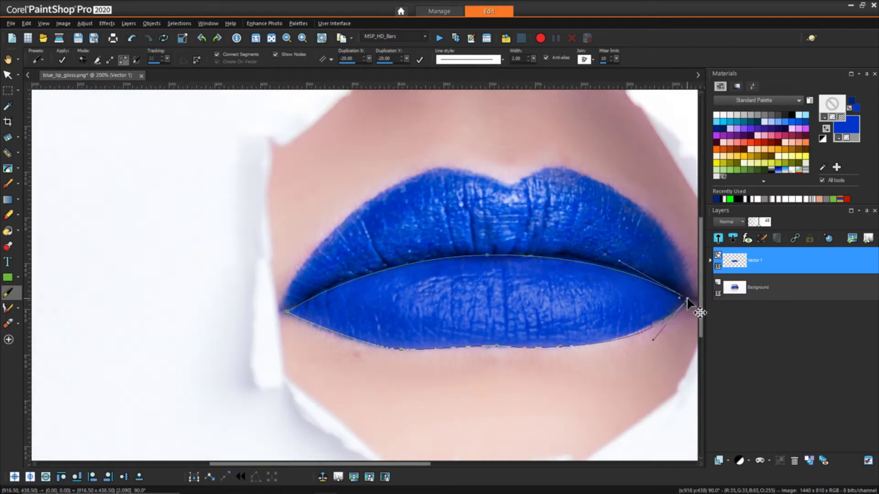
pyautogui.moveTo(653, 341); pyautogui.dragTo(652, 333)
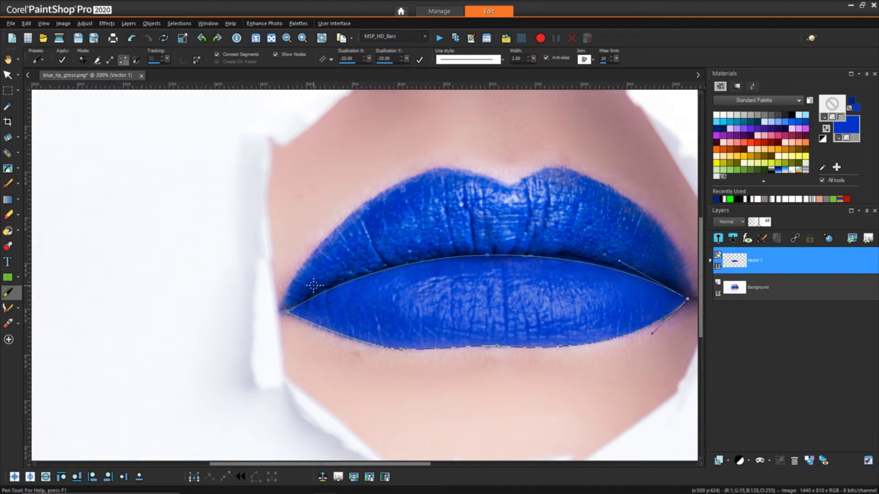
pyautogui.click(62, 61)
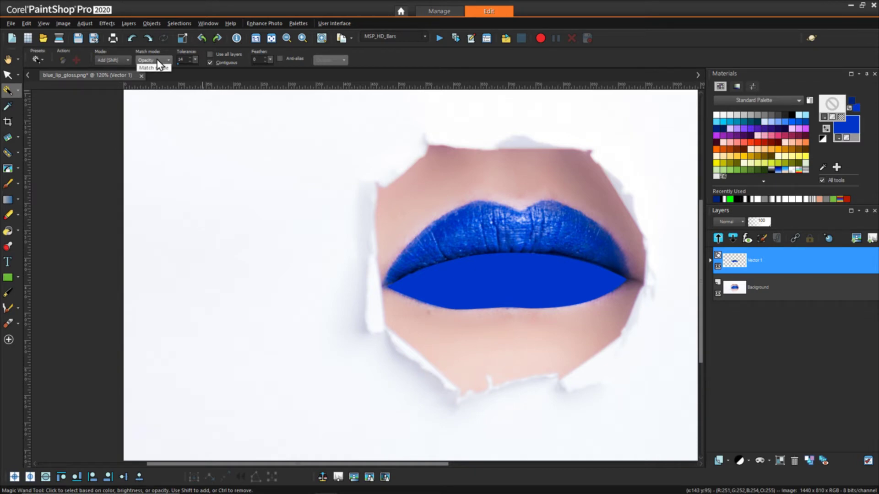
# - Select the blue lower-lip shape with the Magic Wand and feather the selection by an amount of 3
pyautogui.click(486, 275)
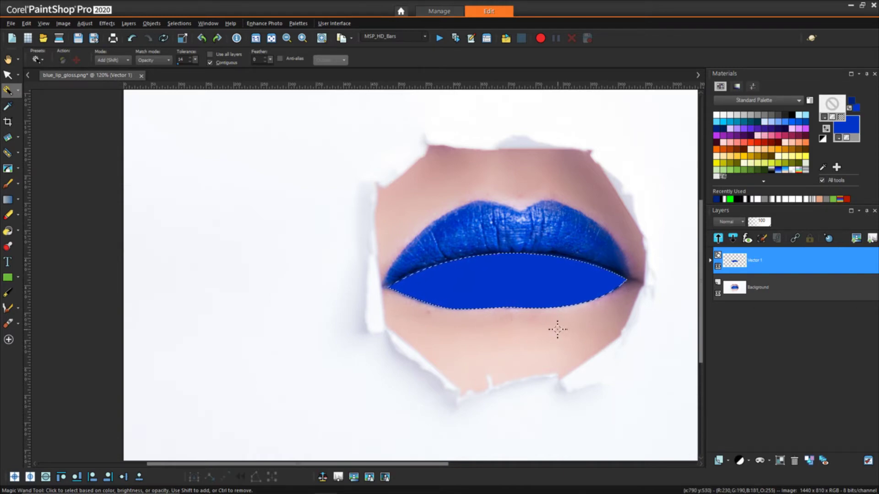
pyautogui.scroll(1, 408, 296)
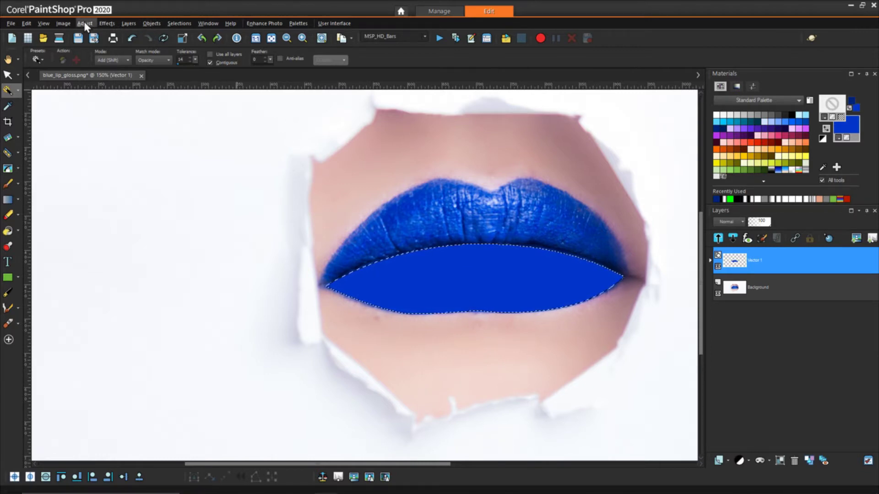
pyautogui.click(177, 23)
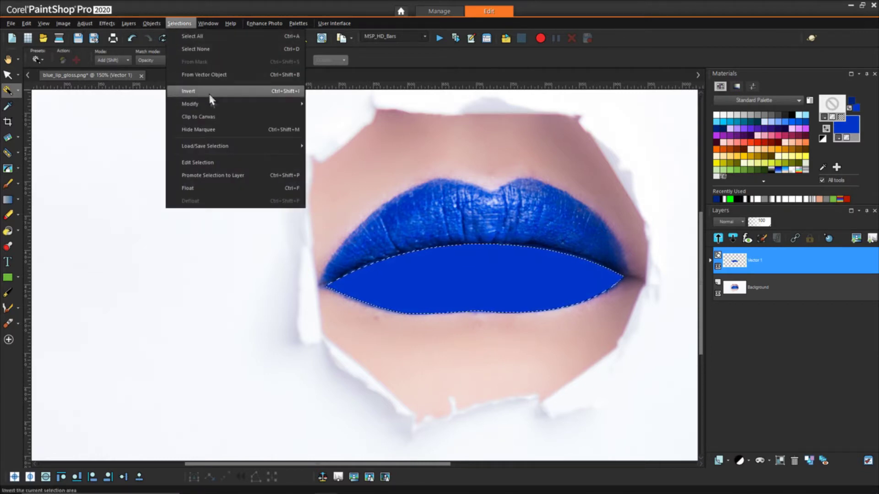
pyautogui.moveTo(211, 105)
pyautogui.click(368, 158)
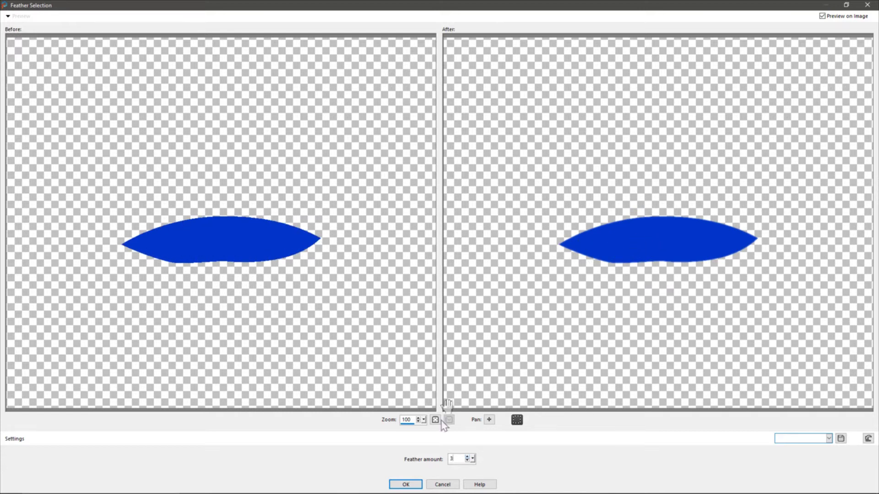
pyautogui.click(405, 485)
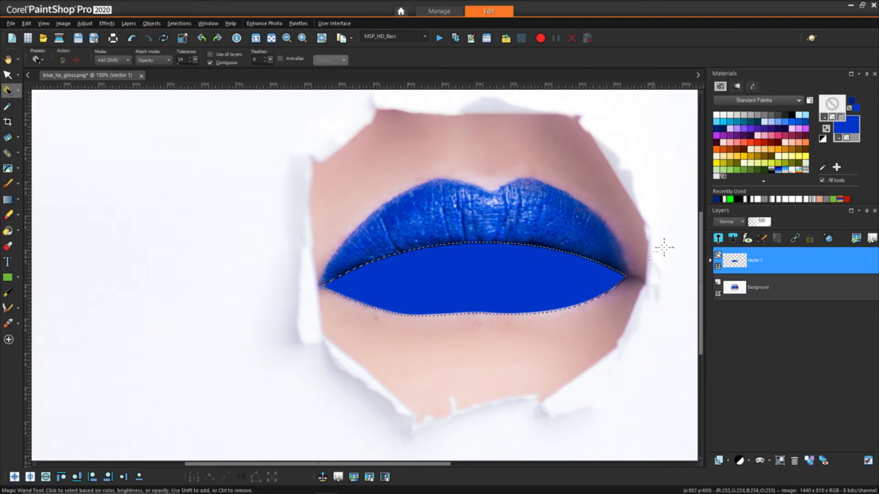
# - Mask the blue vector layer with a Show Selection mask from the feathered selection and clear the selection
pyautogui.click(769, 462)
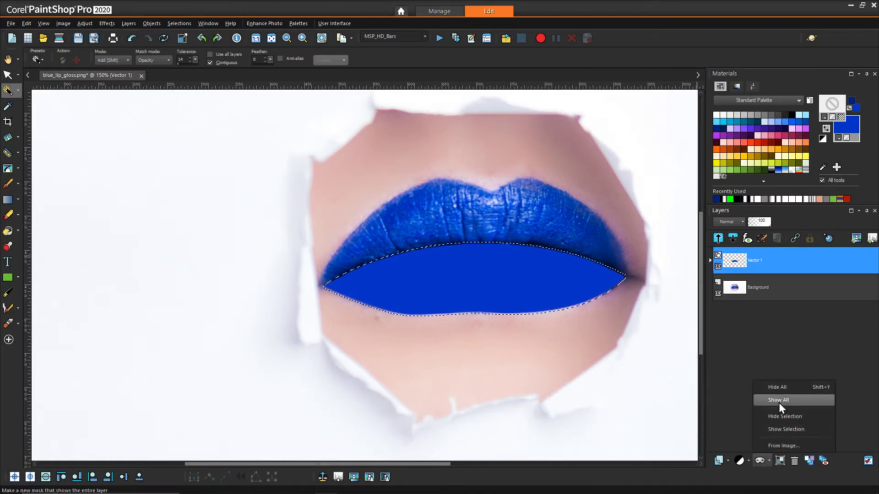
pyautogui.click(784, 430)
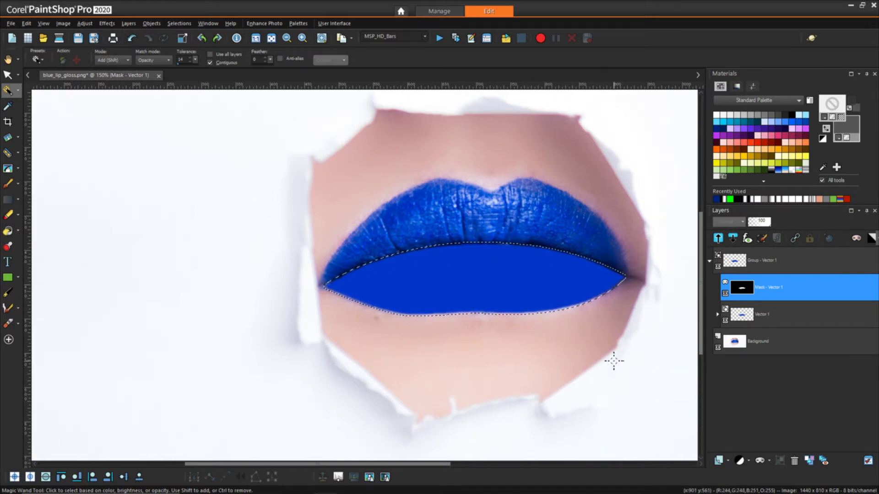
pyautogui.hotkey('ctrl', 'd')
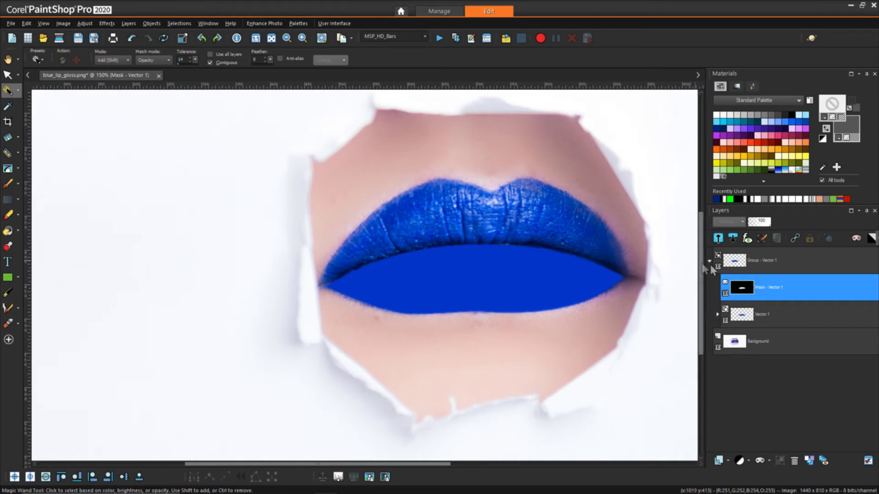
# - Lower the opacity of the Vector 1 layer inside the mask group so the lower lip's texture shows through
pyautogui.click(767, 223)
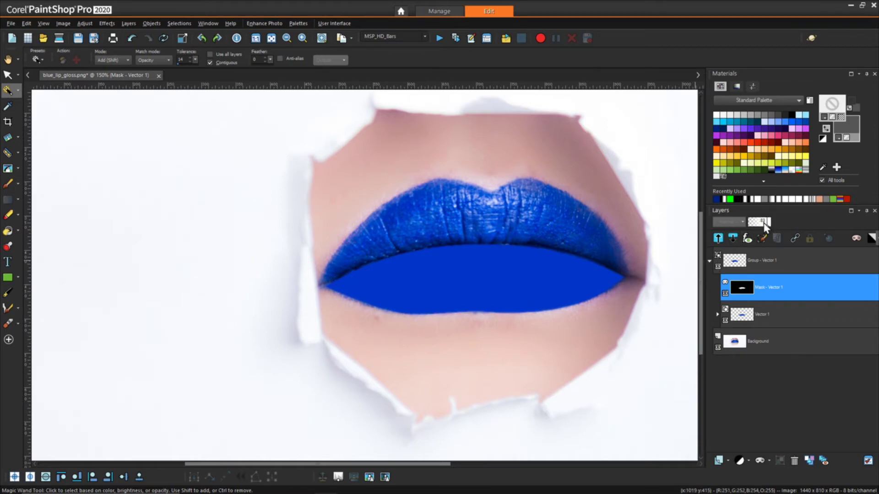
pyautogui.moveTo(767, 227); pyautogui.dragTo(764, 227)
pyautogui.click(762, 315)
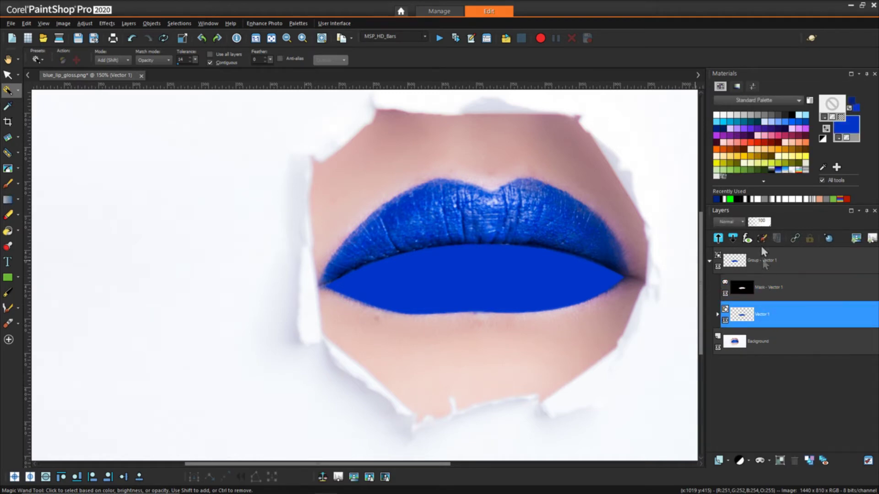
pyautogui.click(765, 289)
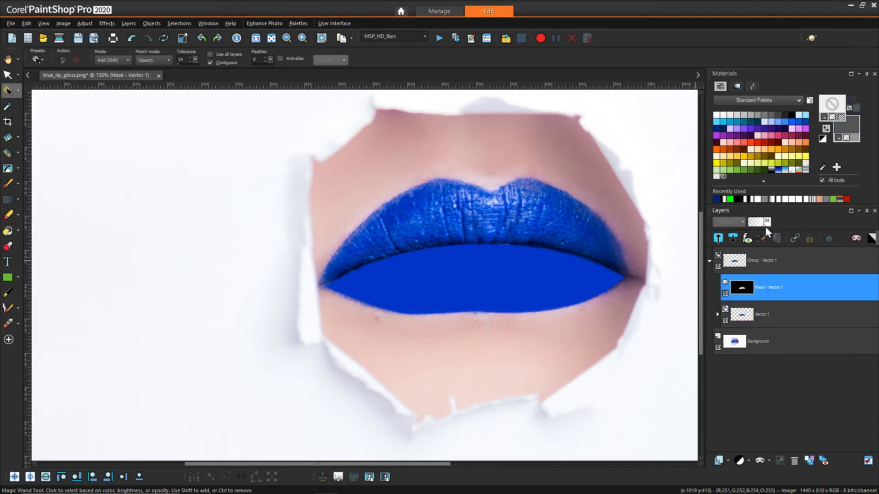
pyautogui.click(770, 317)
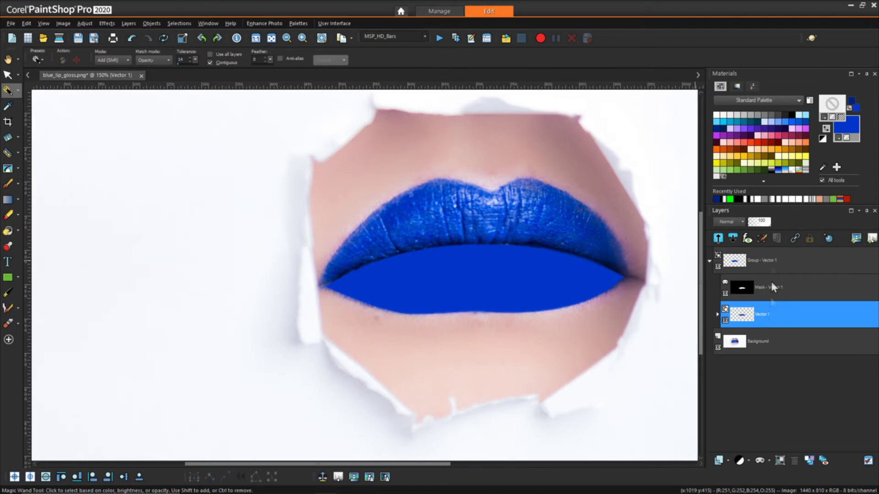
pyautogui.moveTo(770, 226); pyautogui.dragTo(765, 225)
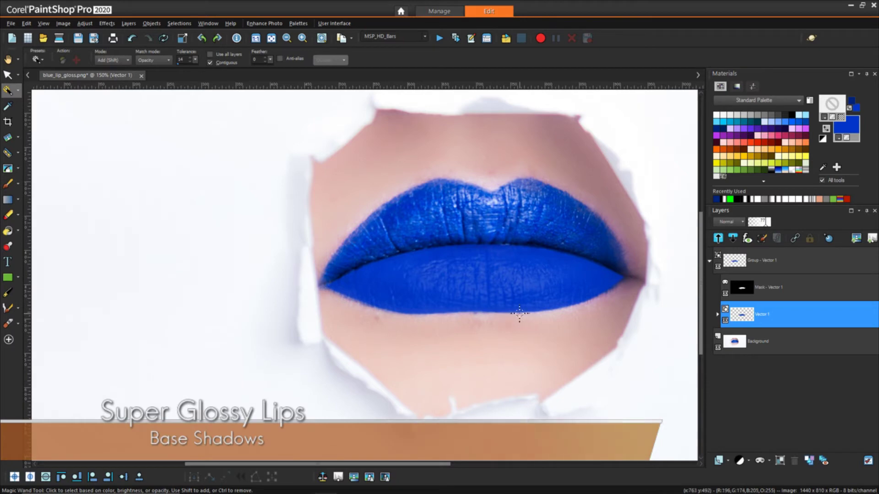
# - Add a new raster layer directly above Vector 1 inside the mask group
pyautogui.moveTo(763, 289)
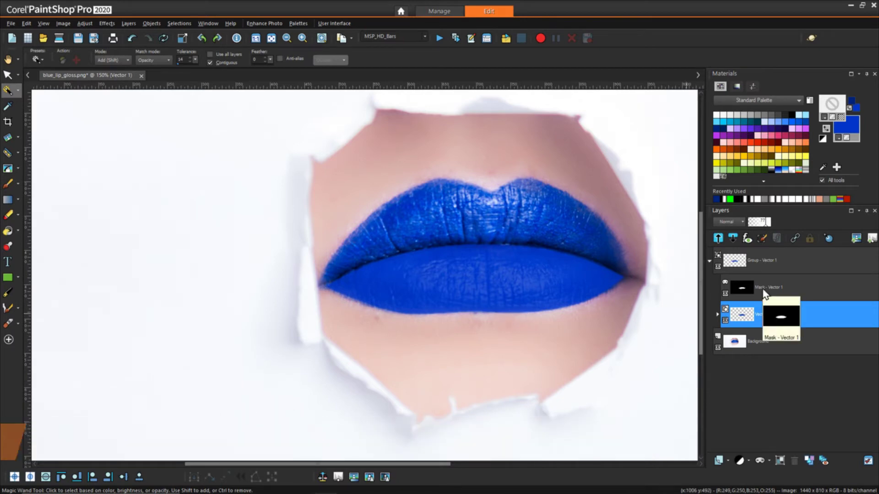
pyautogui.click(727, 458)
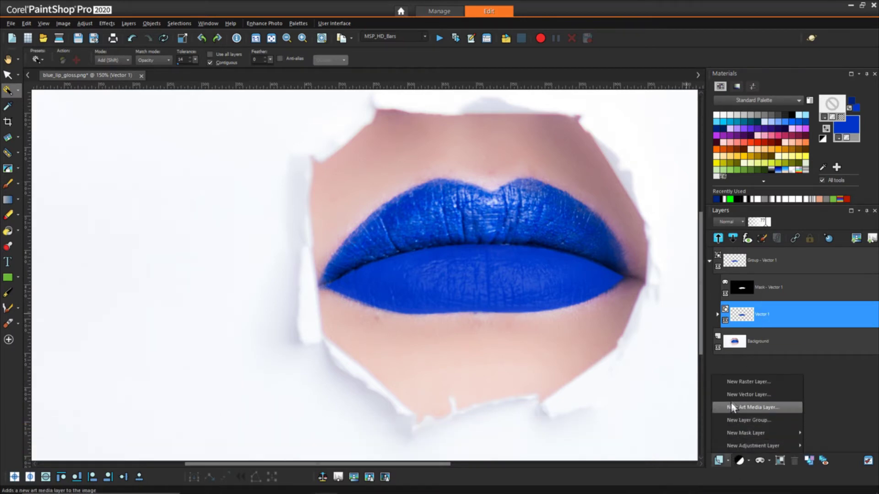
pyautogui.click(730, 380)
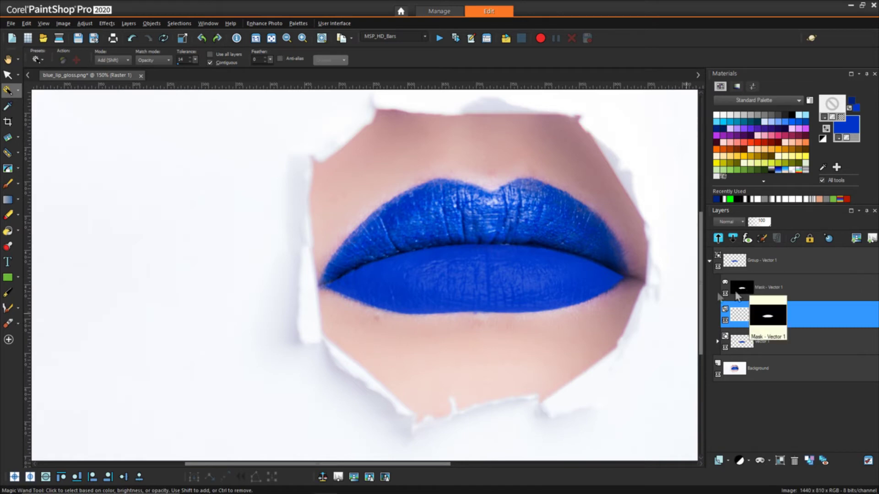
# - Choose the Paint Brush and darken its foreground blue to #00154e
pyautogui.click(7, 184)
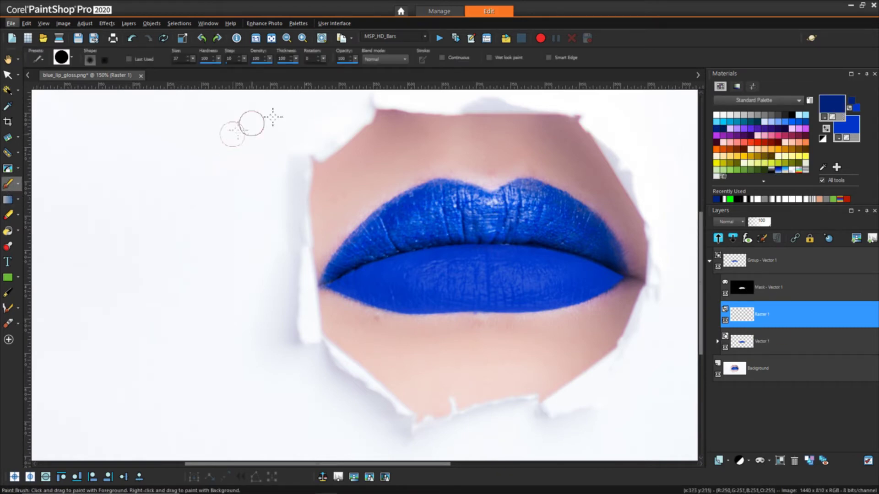
pyautogui.click(831, 105)
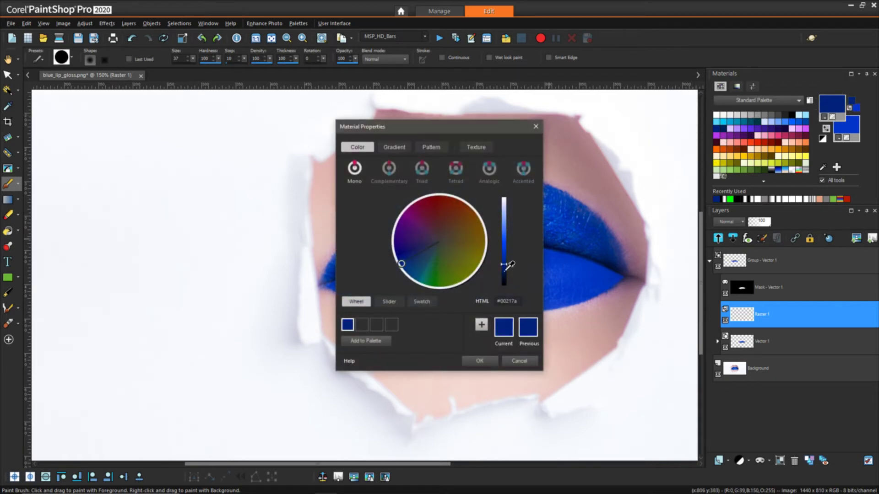
pyautogui.moveTo(504, 264); pyautogui.dragTo(505, 272)
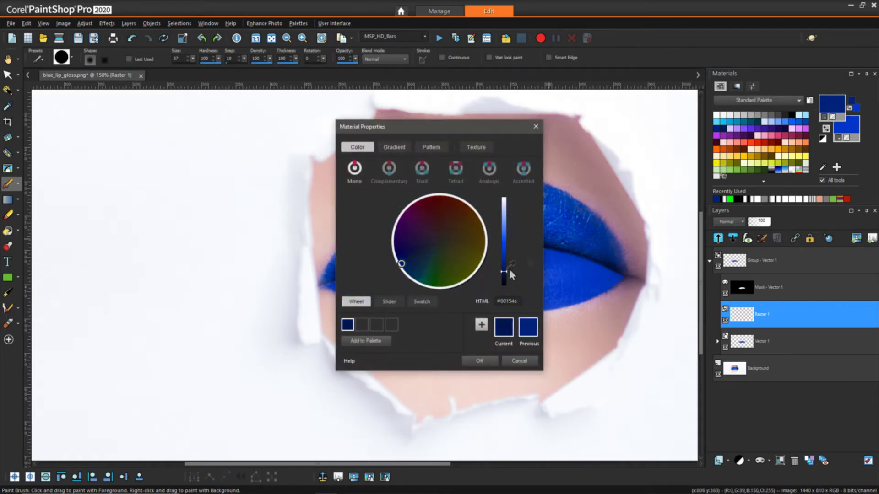
pyautogui.click(479, 362)
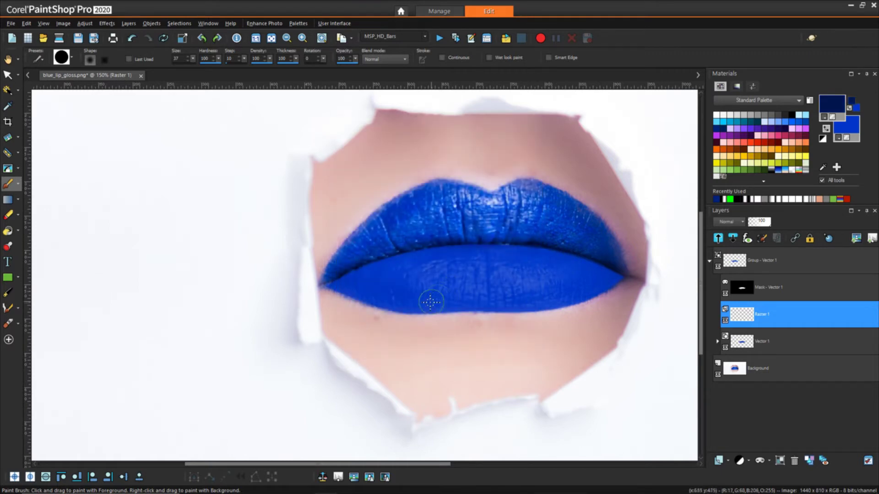
# - Set the brush to size 103 and hardness 43
pyautogui.moveTo(430, 307); pyautogui.dragTo(429, 322)
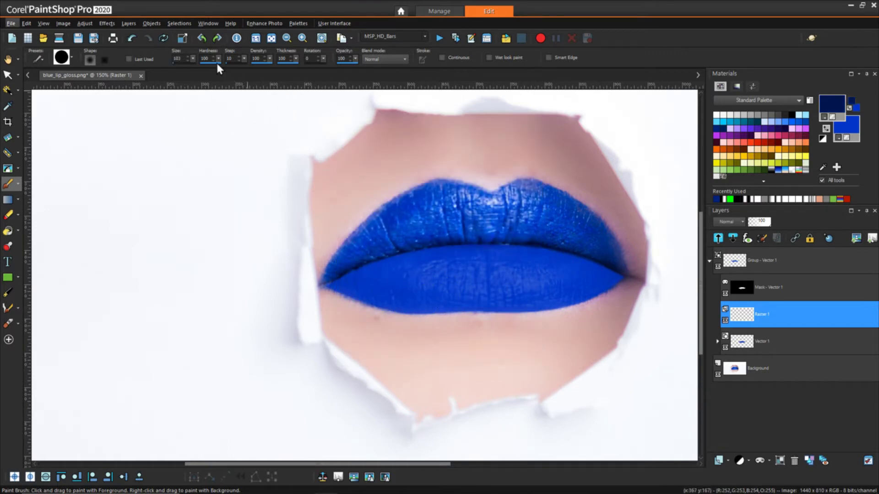
pyautogui.doubleClick(202, 58)
pyautogui.moveTo(219, 59); pyautogui.dragTo(194, 66)
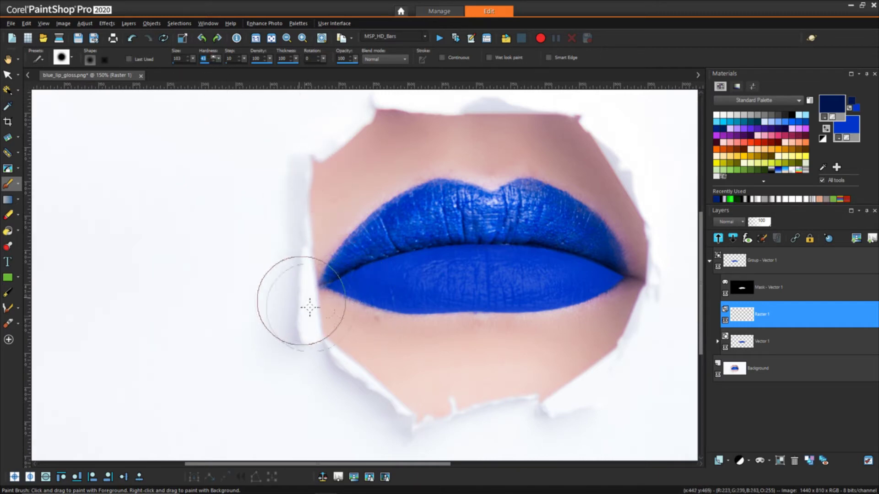
# - Try a full-opacity shadow stroke along the lower lip's bottom-left edge and undo it
pyautogui.moveTo(310, 309); pyautogui.dragTo(402, 334)
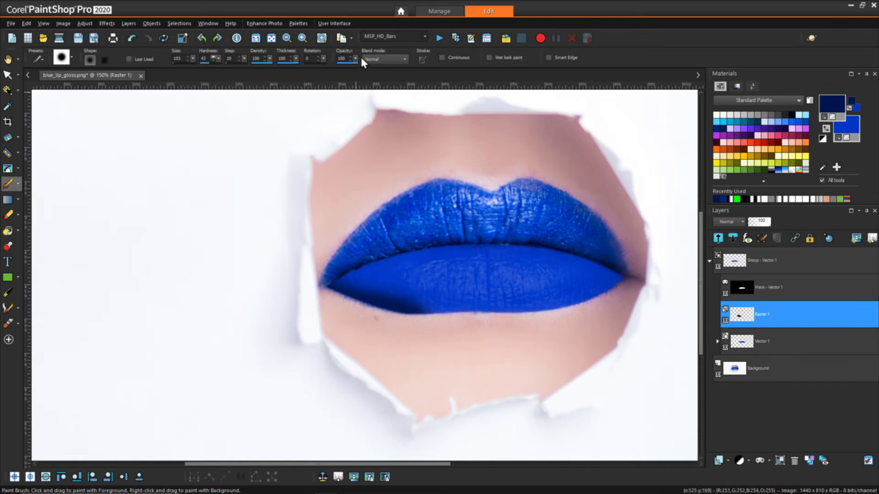
pyautogui.hotkey('ctrl', 'z')
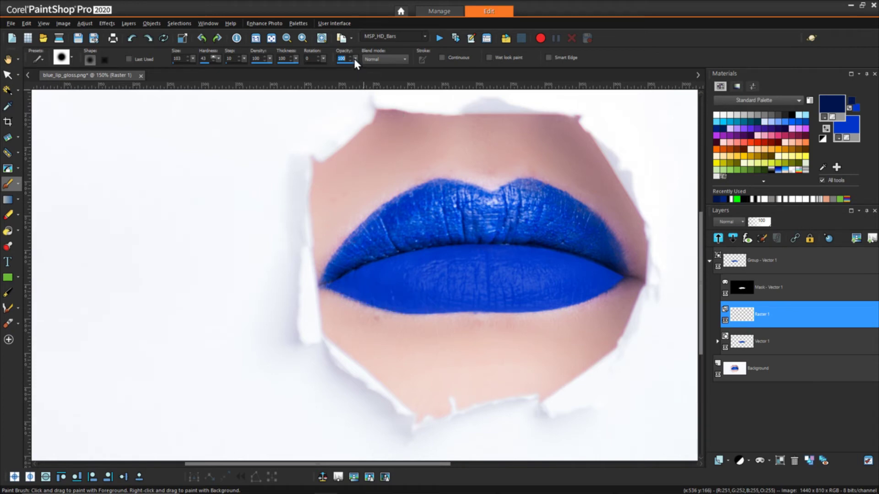
# - Set the brush opacity to 44 and size to about 134, and paint a dark shadow along the lower lip's bottom edge
pyautogui.moveTo(355, 59); pyautogui.dragTo(329, 66)
pyautogui.moveTo(277, 259); pyautogui.dragTo(277, 259)
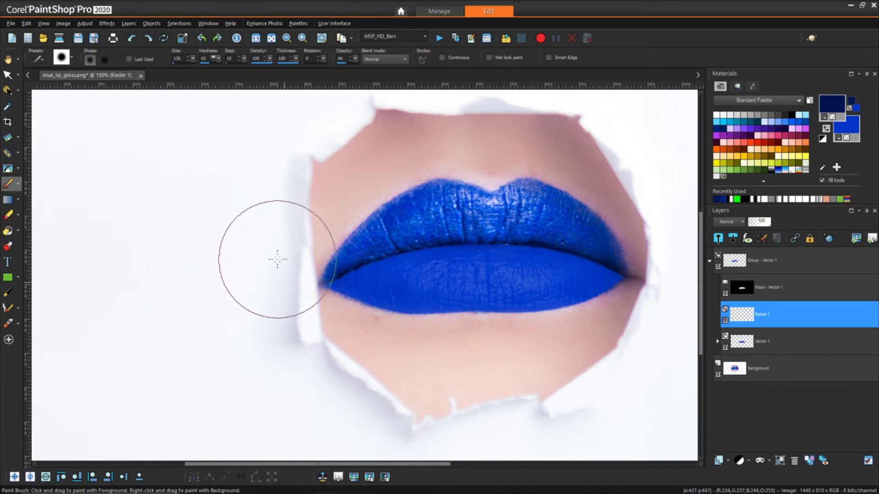
pyautogui.moveTo(304, 306)
pyautogui.mouseDown()
pyautogui.moveTo(398, 339)
pyautogui.moveTo(387, 351)
pyautogui.moveTo(300, 325)
pyautogui.moveTo(401, 361)
pyautogui.moveTo(527, 358)
pyautogui.moveTo(393, 356)
pyautogui.moveTo(491, 355)
pyautogui.moveTo(427, 350)
pyautogui.mouseUp()
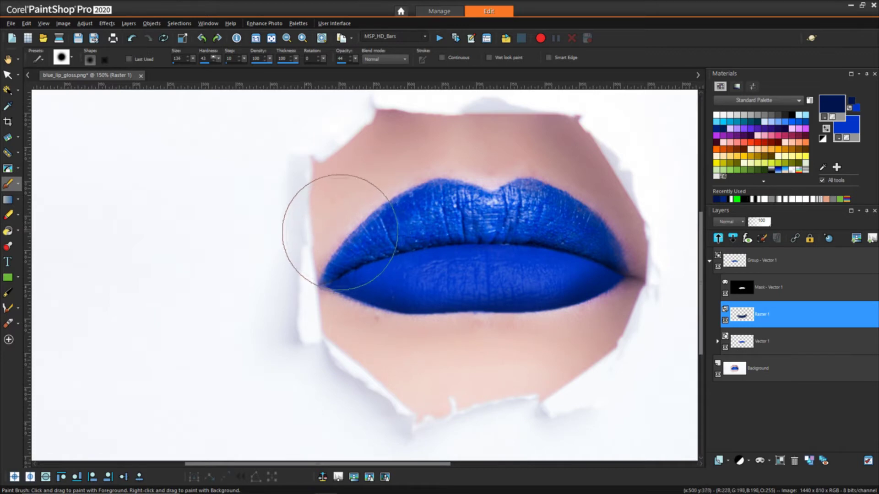
# - Reduce the brush size to 61 and paint a dark shadow along the lower lip's upper edge from corner to corner
pyautogui.moveTo(340, 233); pyautogui.dragTo(346, 222)
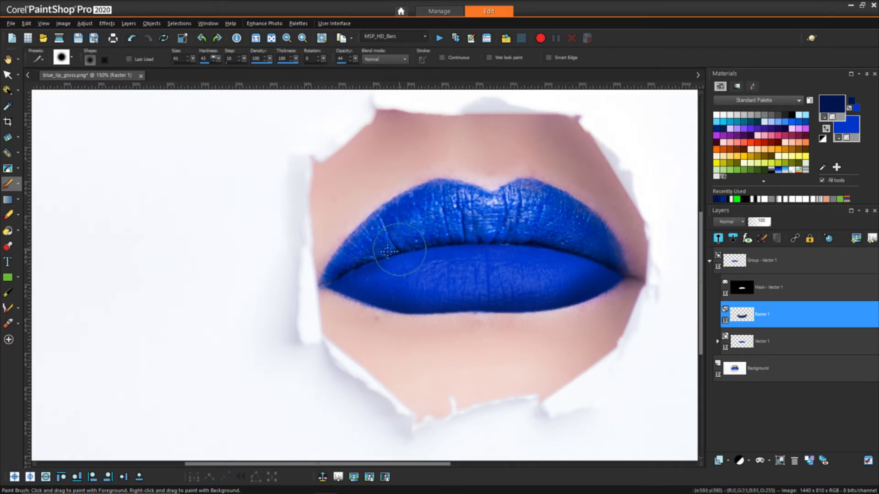
pyautogui.moveTo(399, 250); pyautogui.dragTo(321, 276)
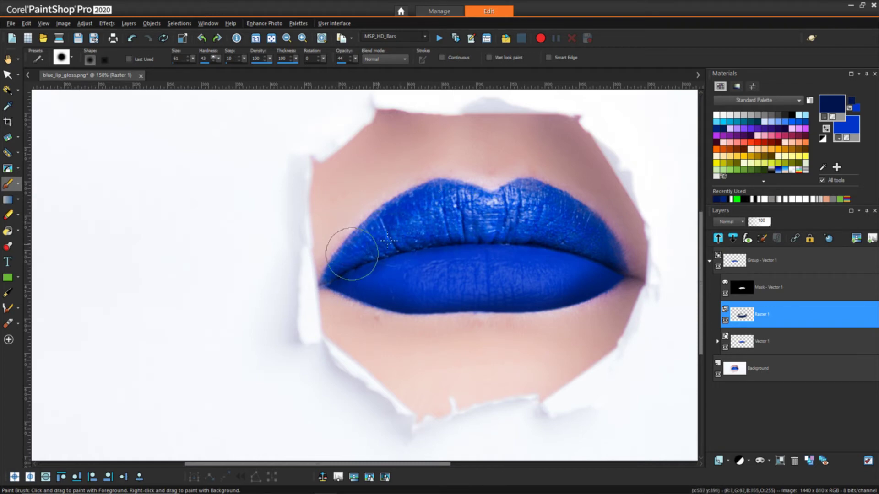
pyautogui.moveTo(387, 241)
pyautogui.mouseDown()
pyautogui.moveTo(536, 228)
pyautogui.moveTo(446, 243)
pyautogui.moveTo(602, 235)
pyautogui.moveTo(499, 231)
pyautogui.moveTo(654, 255)
pyautogui.moveTo(497, 235)
pyautogui.moveTo(631, 261)
pyautogui.moveTo(579, 241)
pyautogui.moveTo(499, 239)
pyautogui.moveTo(584, 250)
pyautogui.mouseUp()
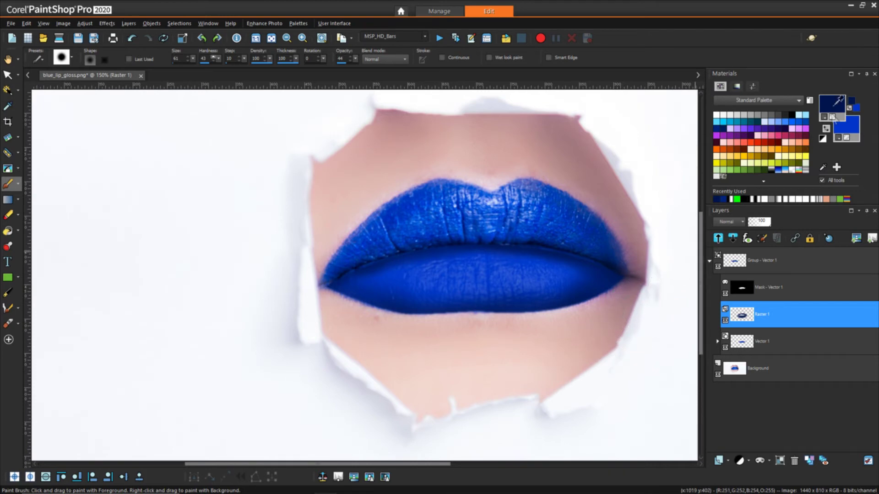
# - Darken the foreground blue further, enlarge the brush to size 113 and deepen the shading around the lower lip's edges
pyautogui.click(832, 105)
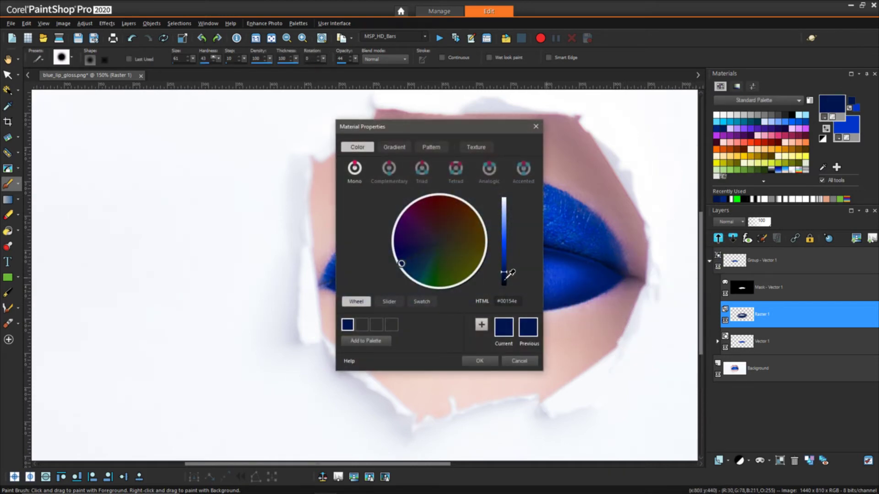
pyautogui.moveTo(510, 273); pyautogui.dragTo(508, 278)
pyautogui.click(478, 361)
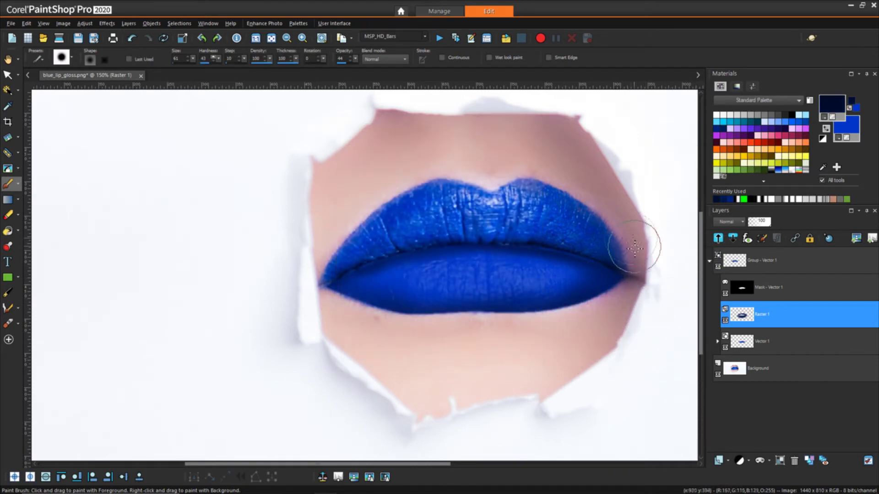
pyautogui.moveTo(634, 229); pyautogui.dragTo(657, 229)
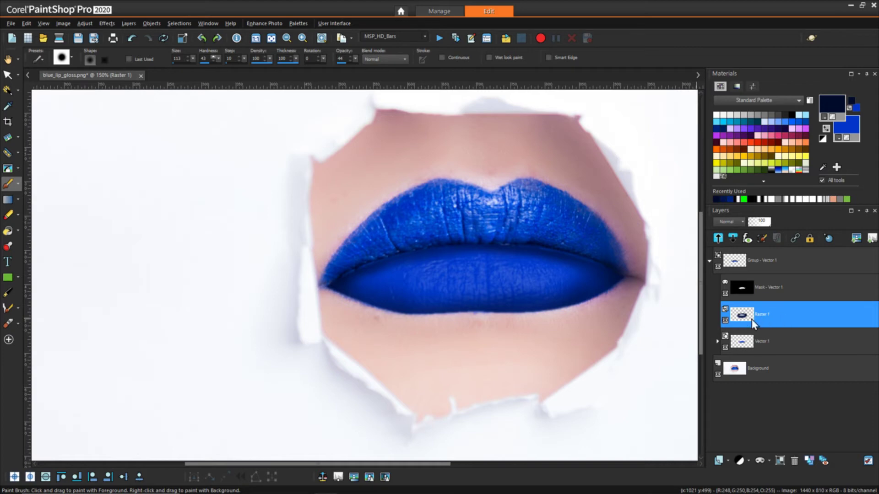
# - Collapse the masked lip group and add a new vector layer above it with the default settings
pyautogui.moveTo(767, 324)
pyautogui.click(709, 260)
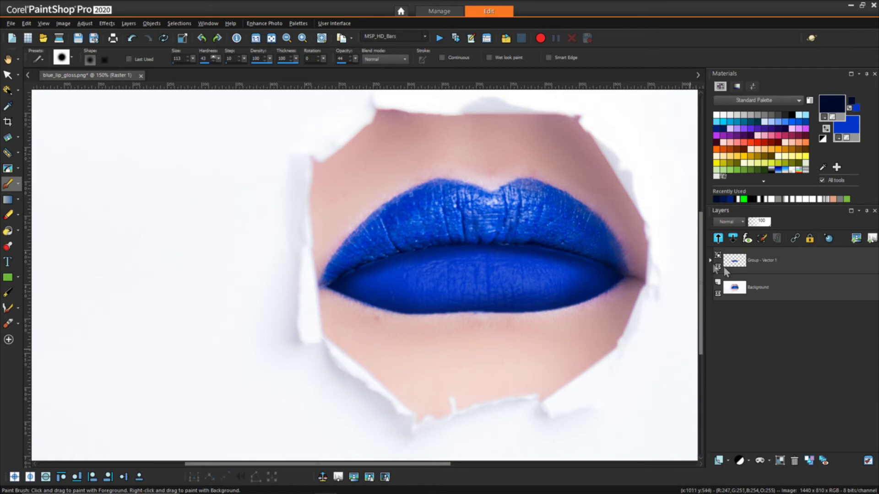
pyautogui.click(769, 265)
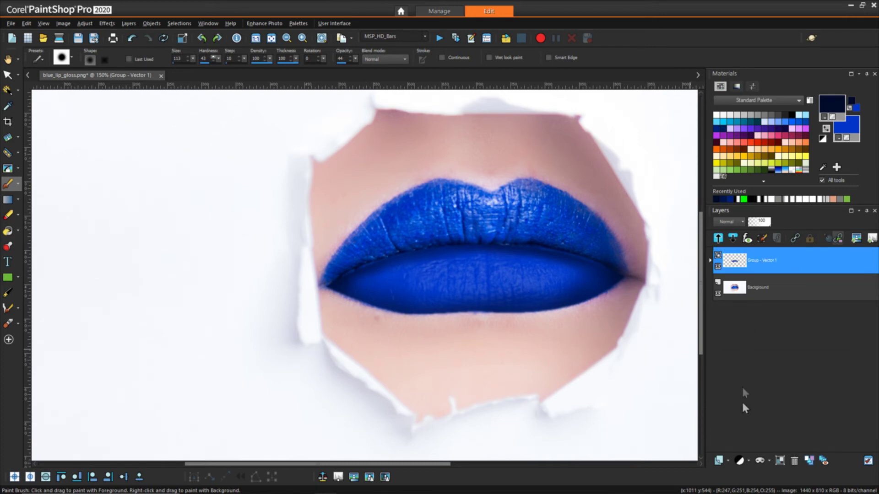
pyautogui.click(728, 460)
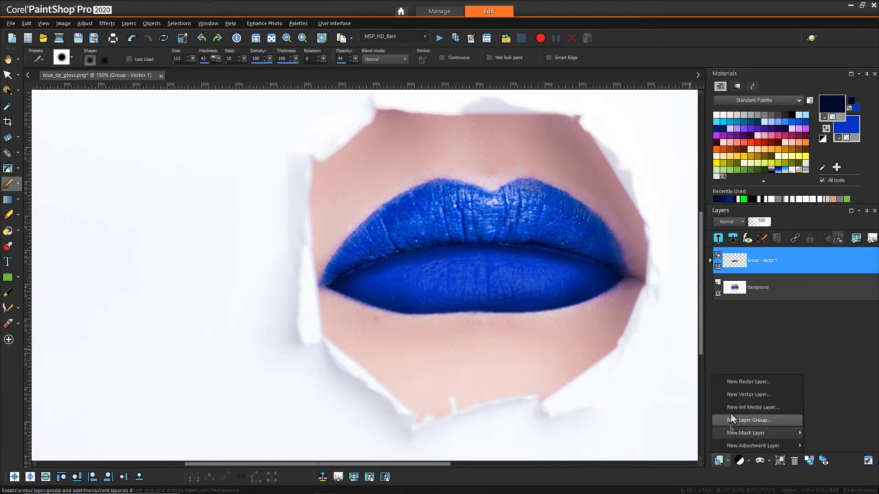
pyautogui.click(735, 394)
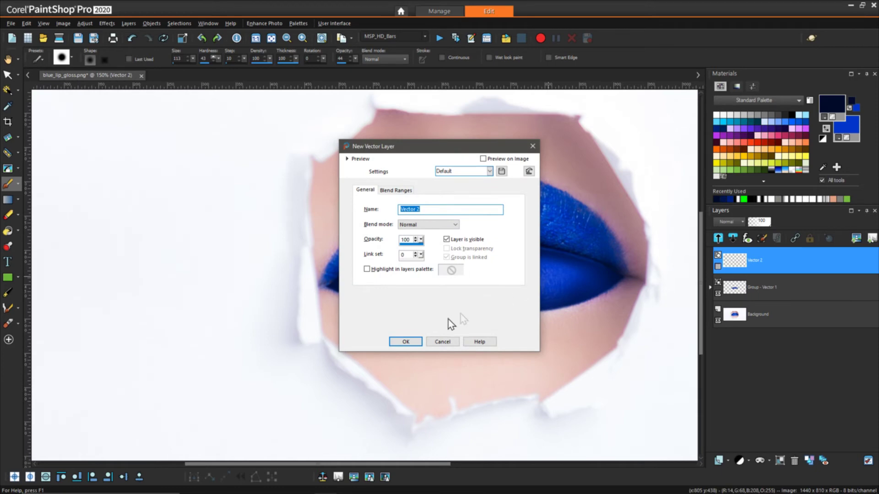
pyautogui.click(406, 342)
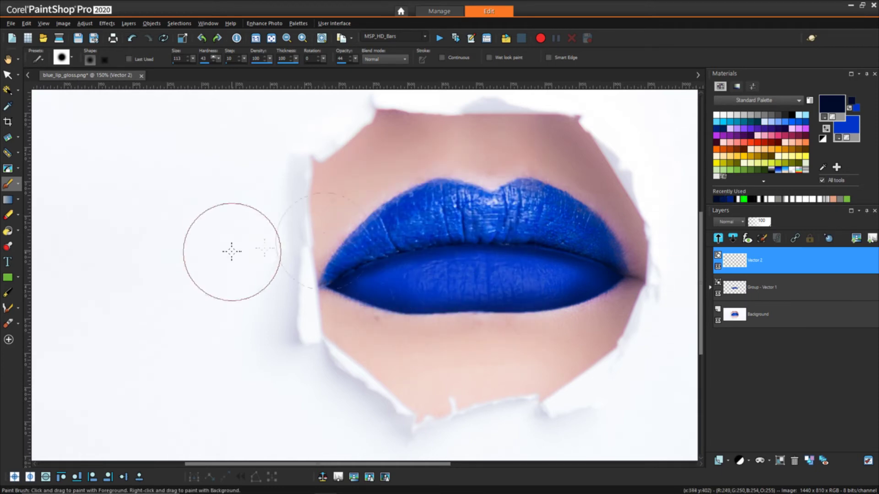
# - Choose the Pen tool and set its fill colour to white
pyautogui.click(8, 293)
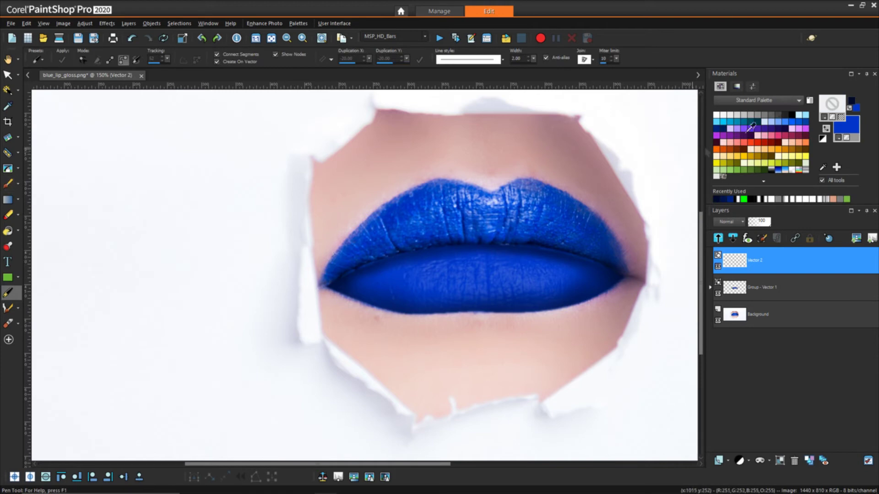
pyautogui.rightClick(863, 124)
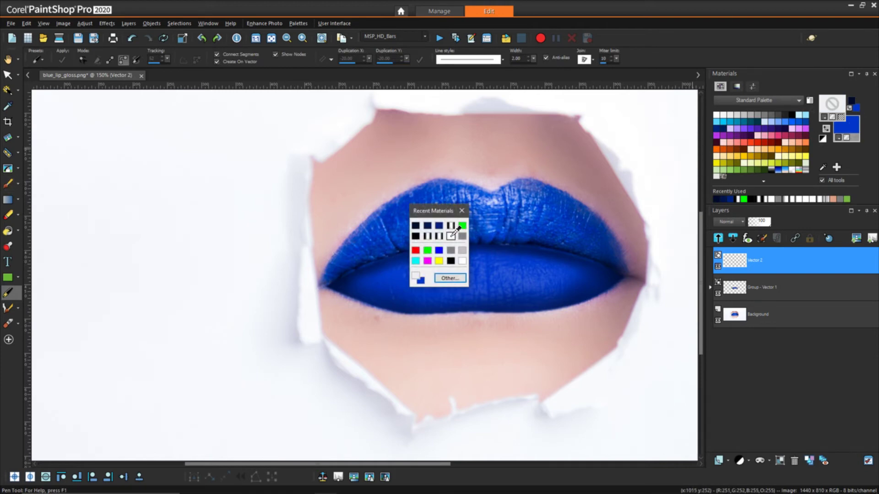
pyautogui.click(451, 235)
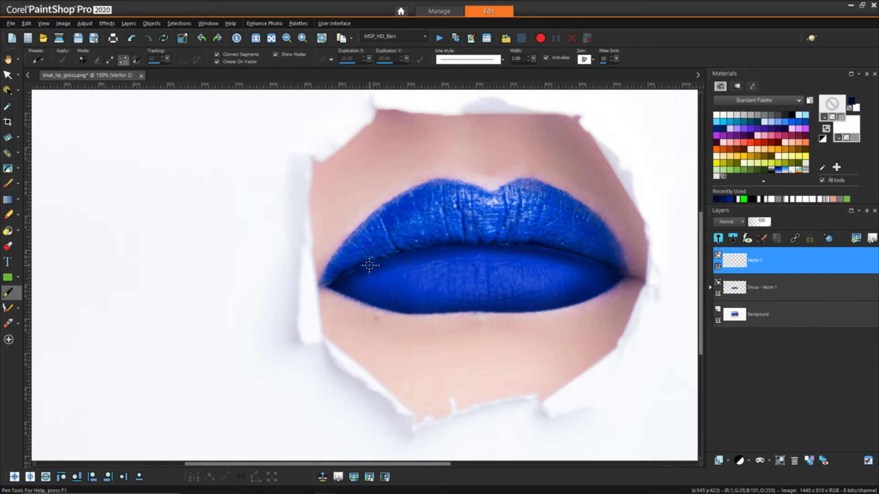
# - Draw an arched pen segment along the lower lip's upper part, from near its left corner to near its right corner
pyautogui.click(123, 59)
pyautogui.click(371, 274)
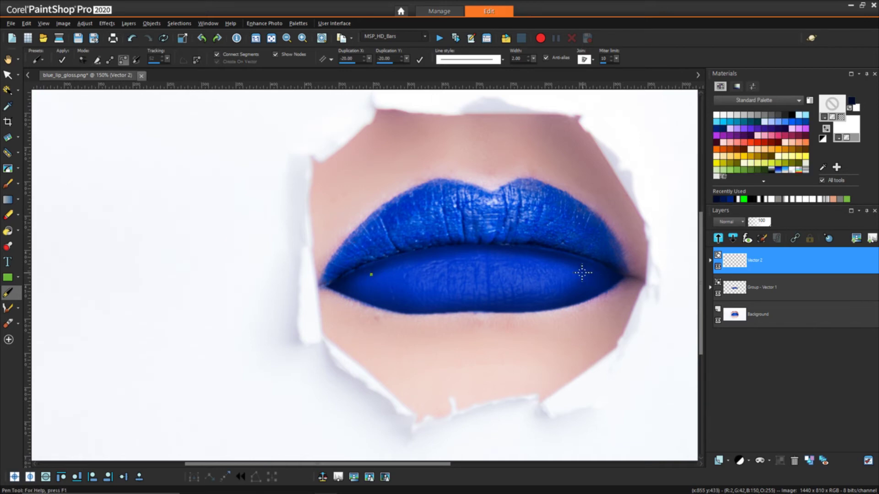
pyautogui.moveTo(582, 273)
pyautogui.mouseDown()
pyautogui.moveTo(698, 317)
pyautogui.moveTo(593, 304)
pyautogui.moveTo(605, 328)
pyautogui.moveTo(561, 319)
pyautogui.mouseUp()
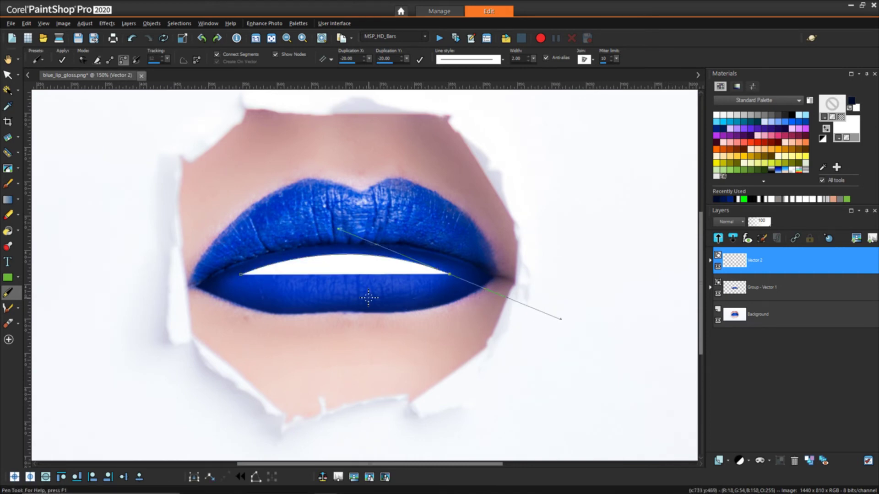
# - Convert the arch's right end node to Cusp and pull its outgoing handle back beneath the arch
pyautogui.rightClick(450, 275)
pyautogui.moveTo(501, 369)
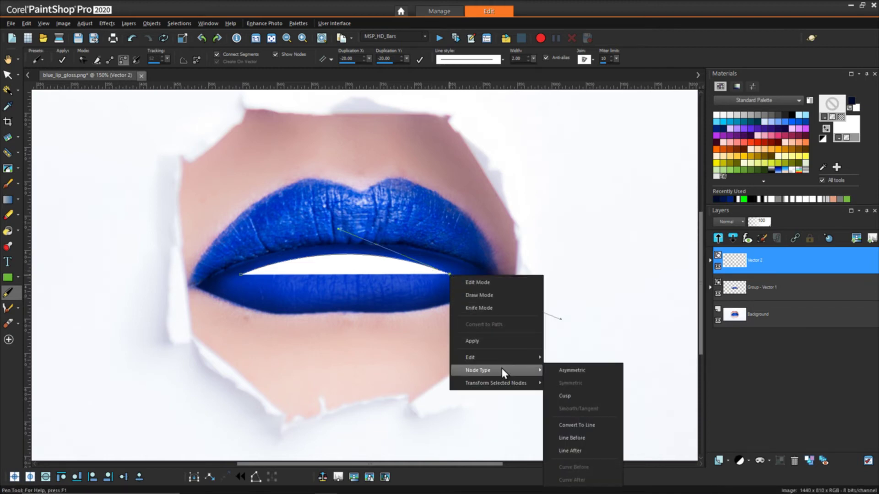
pyautogui.click(579, 398)
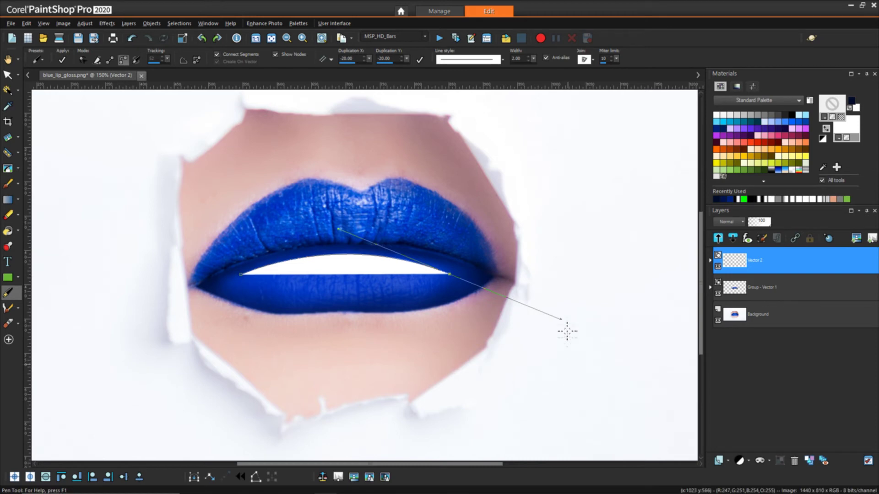
pyautogui.moveTo(563, 319); pyautogui.dragTo(429, 284)
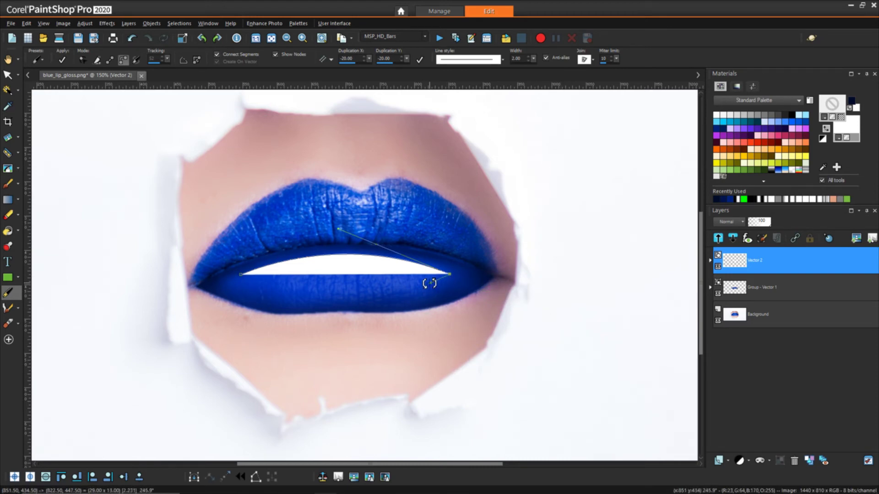
# - Add a node midway along the lower lip and close the white highlight shape at its left starting node
pyautogui.scroll(1, 324, 288)
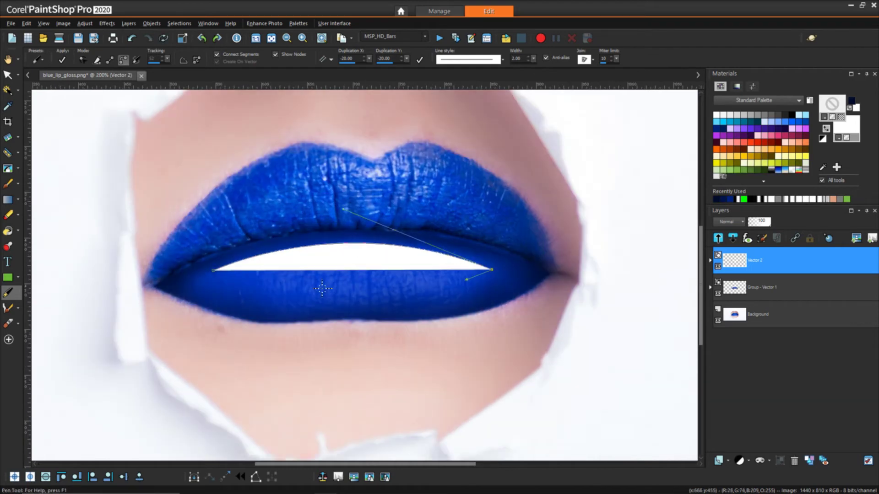
pyautogui.scroll(1, 323, 289)
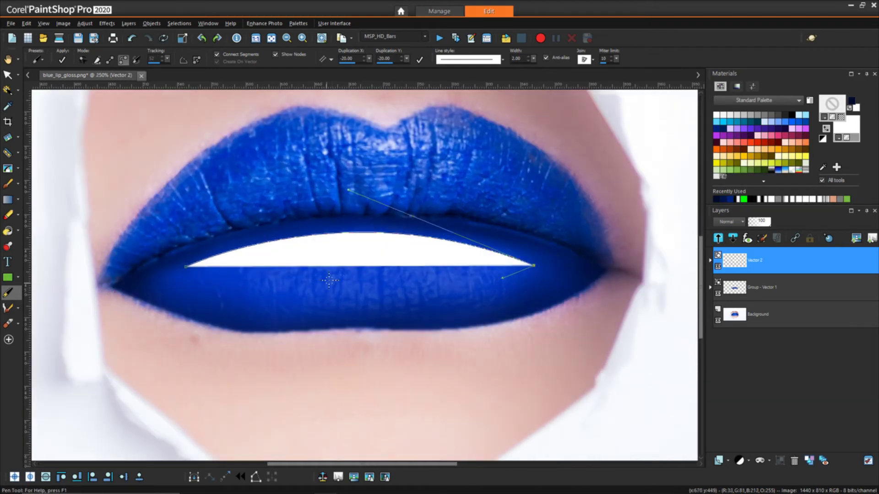
pyautogui.click(363, 279)
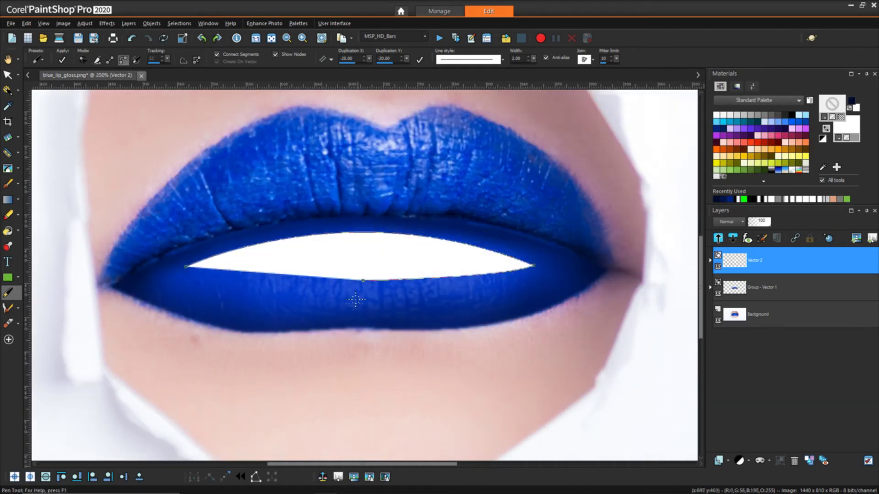
pyautogui.click(192, 269)
# - Convert the highlight shape's left corner node to the Asymmetric type
pyautogui.scroll(4, 167, 265)
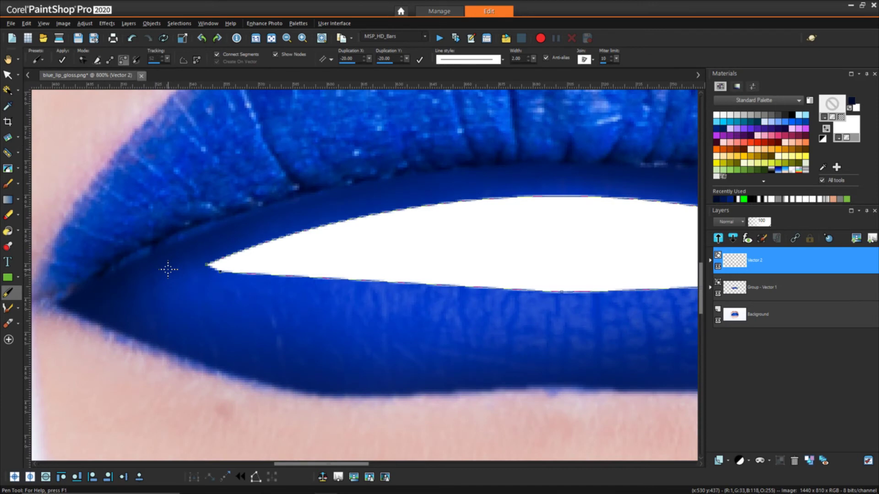
pyautogui.moveTo(254, 280); pyautogui.dragTo(231, 264)
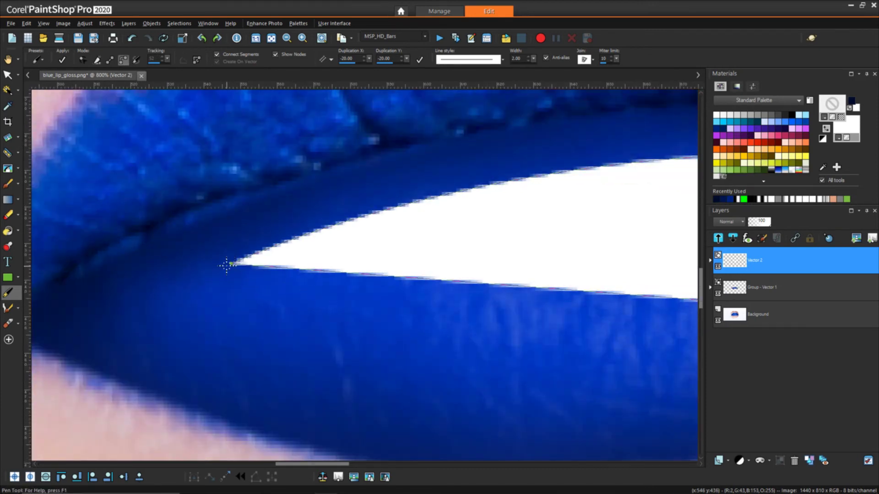
pyautogui.scroll(1, 226, 266)
pyautogui.rightClick(336, 252)
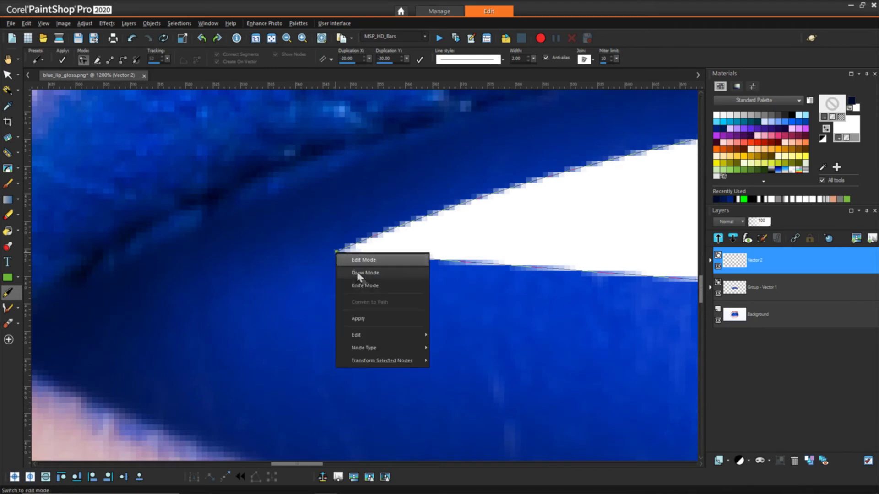
pyautogui.moveTo(397, 347)
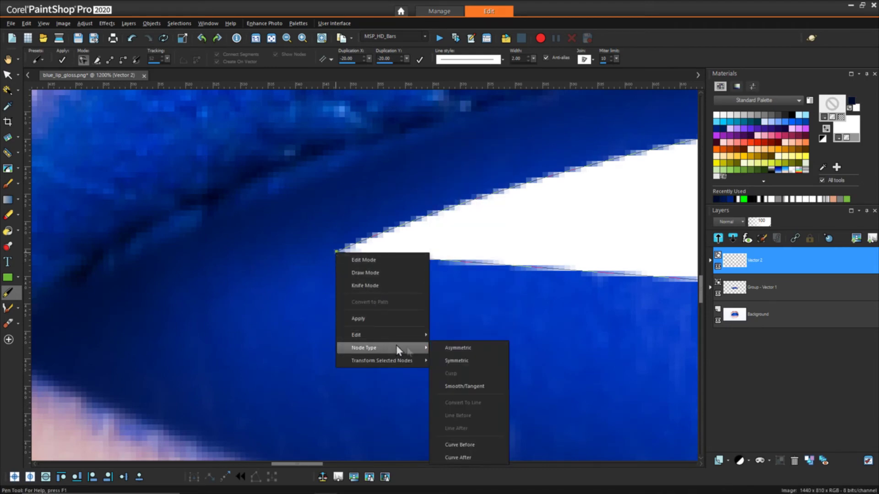
pyautogui.click(452, 350)
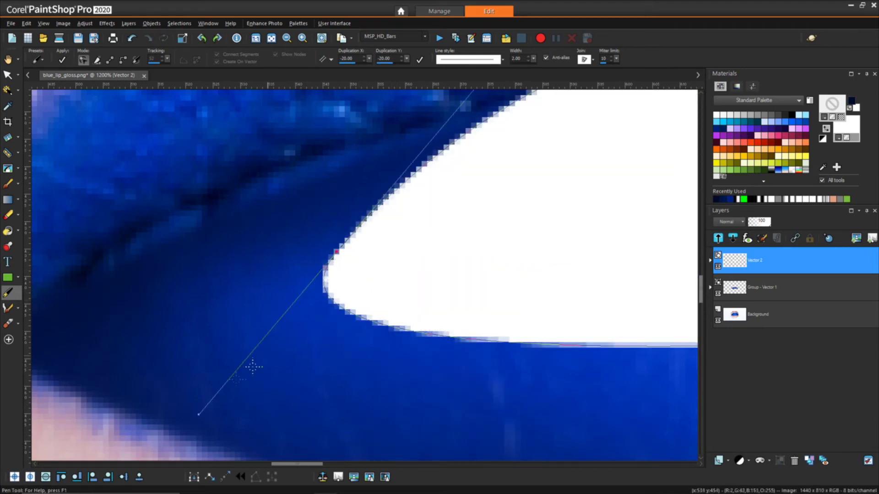
pyautogui.moveTo(198, 416); pyautogui.dragTo(199, 416)
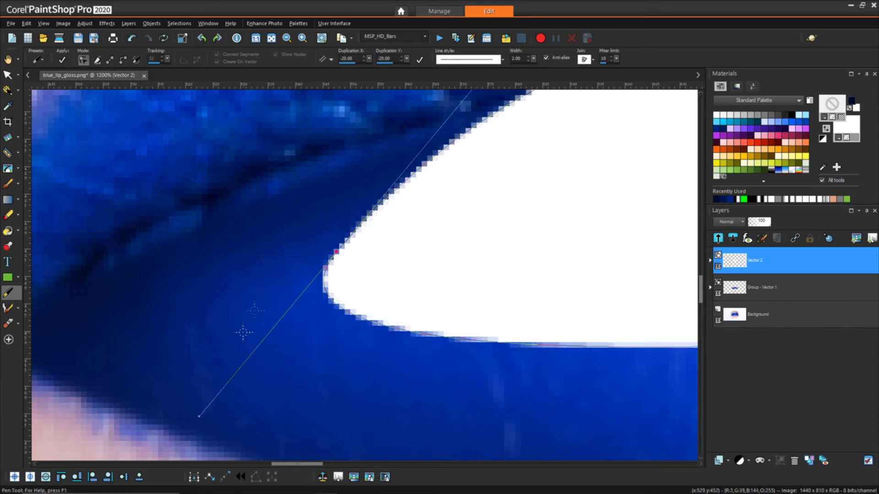
# - Change the left corner node to Cusp and swing its lower handle rightward to shape the highlight's lower edge
pyautogui.rightClick(337, 252)
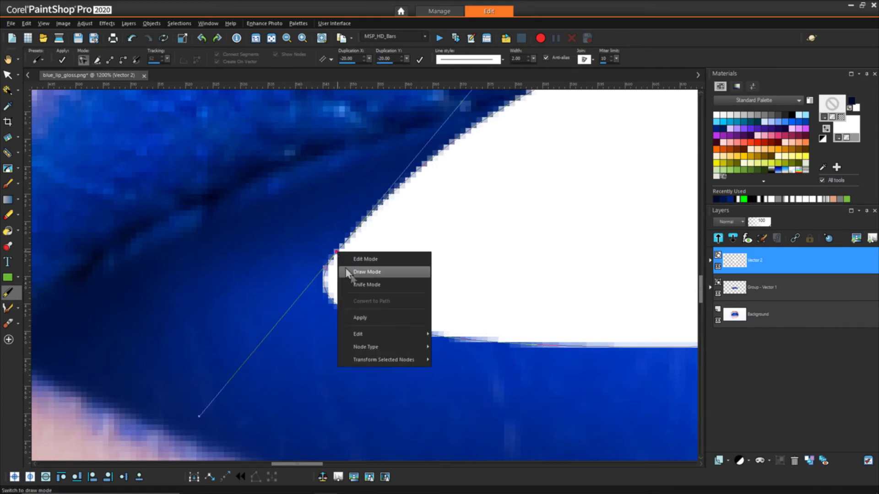
pyautogui.moveTo(389, 350)
pyautogui.click(465, 371)
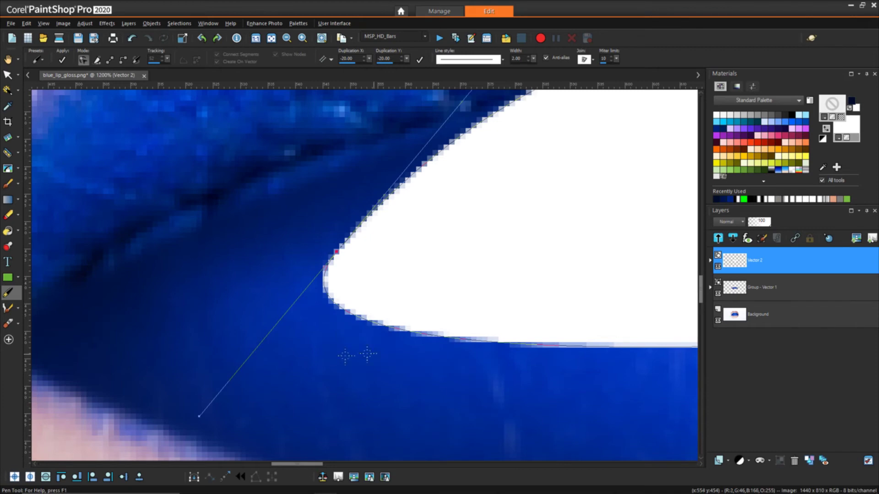
pyautogui.moveTo(198, 415); pyautogui.dragTo(529, 320)
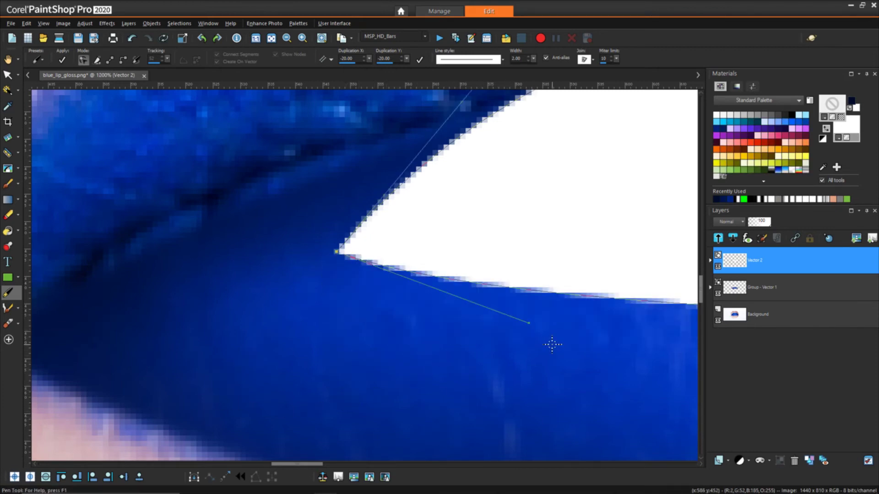
# - Lower the left corner node's upper handle to flatten the highlight's upper curve along the lip line
pyautogui.scroll(-2, 552, 344)
pyautogui.scroll(-1, 552, 344)
pyautogui.scroll(-1, 552, 344)
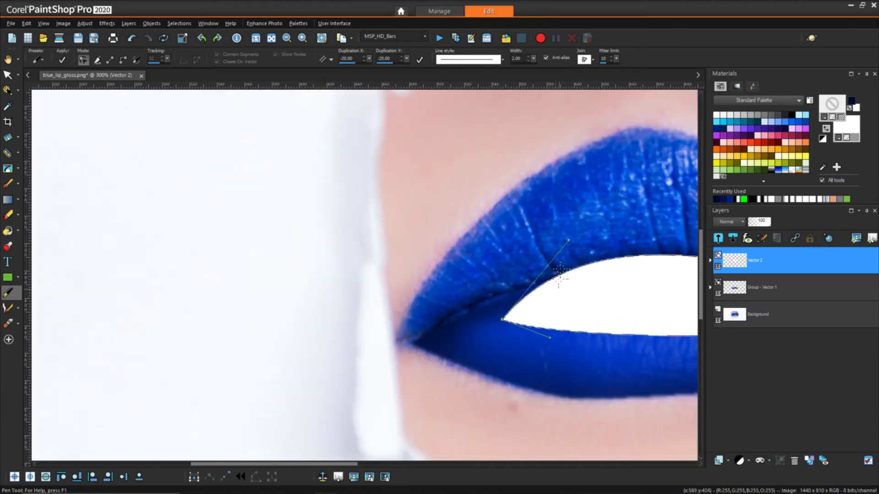
pyautogui.moveTo(567, 240); pyautogui.dragTo(585, 285)
pyautogui.moveTo(308, 464); pyautogui.dragTo(394, 466)
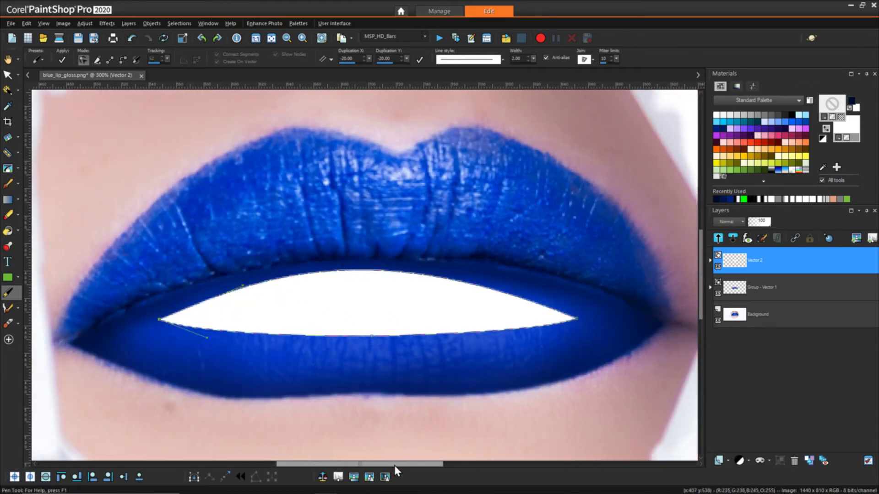
pyautogui.moveTo(243, 286); pyautogui.dragTo(248, 289)
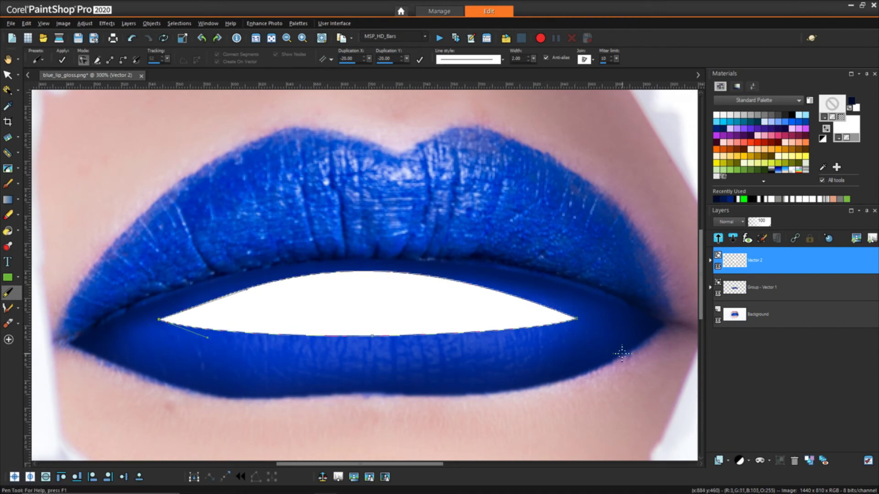
# - Move the highlight's right and left corner nodes outward towards the corners of the mouth
pyautogui.scroll(1, 587, 346)
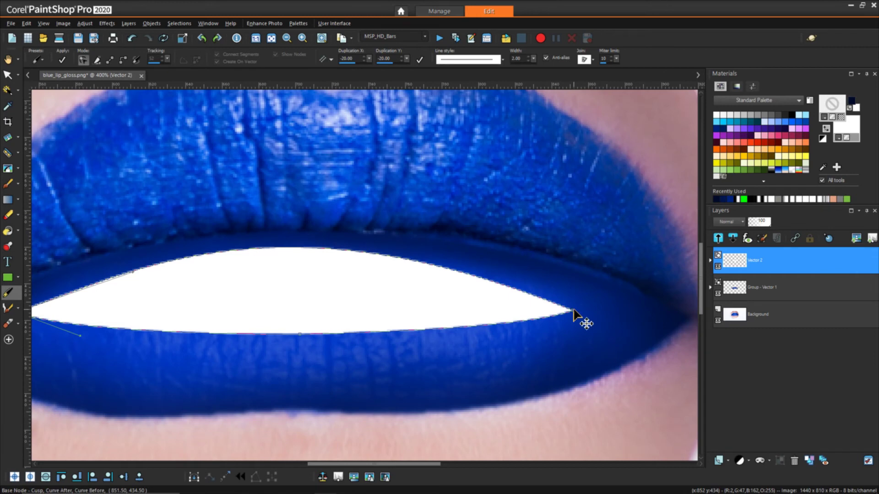
pyautogui.moveTo(572, 311); pyautogui.dragTo(625, 303)
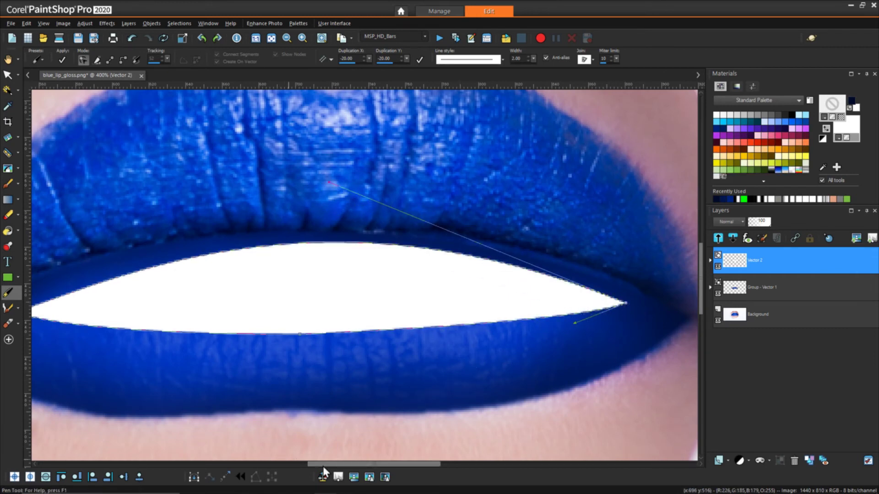
pyautogui.moveTo(325, 463); pyautogui.dragTo(301, 464)
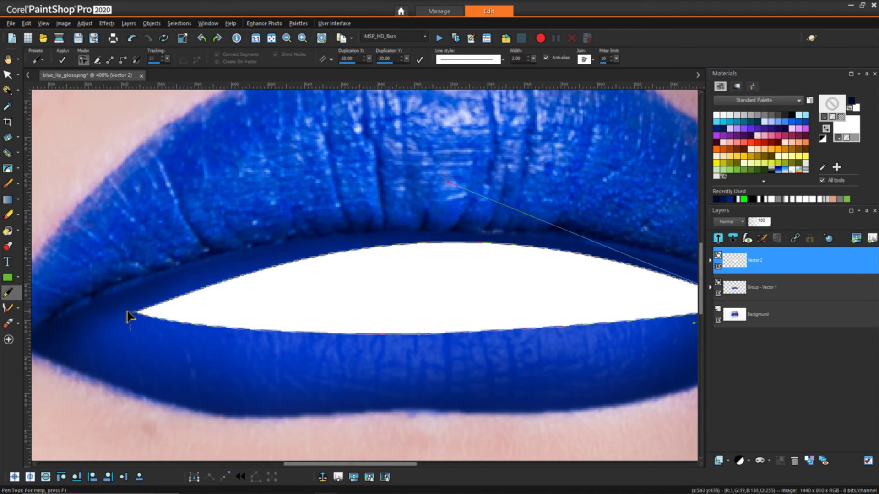
pyautogui.moveTo(128, 316); pyautogui.dragTo(79, 317)
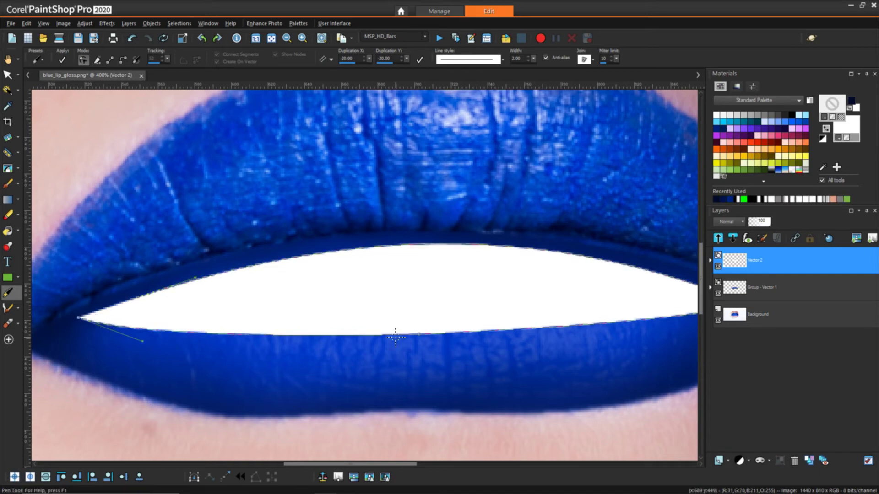
pyautogui.scroll(-1, 398, 337)
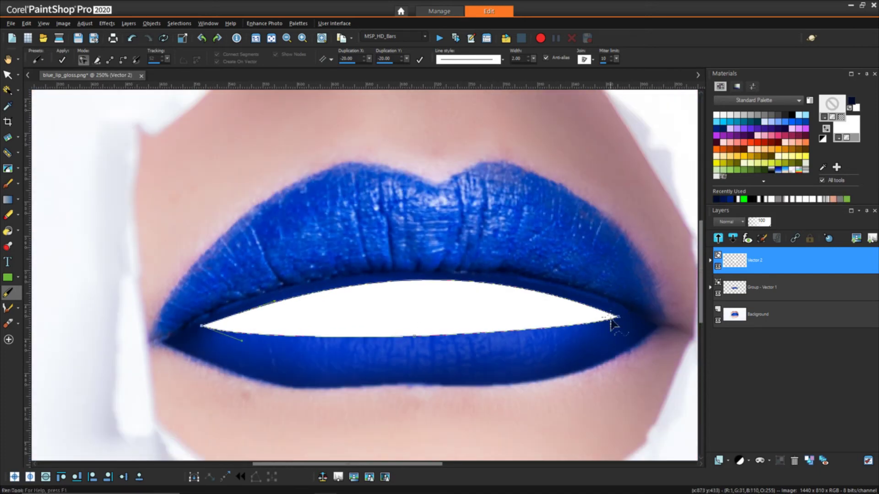
pyautogui.moveTo(614, 317)
pyautogui.mouseDown()
pyautogui.moveTo(634, 325)
pyautogui.moveTo(629, 319)
pyautogui.mouseUp()
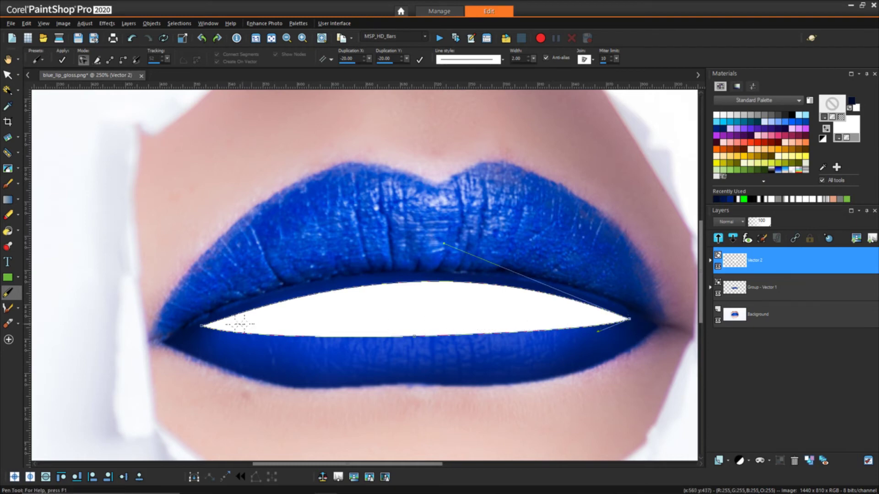
# - Raise the left corner node's upper handle slightly and nudge the node down to refine the highlight's tip
pyautogui.click(7, 60)
pyautogui.scroll(-2, 269, 193)
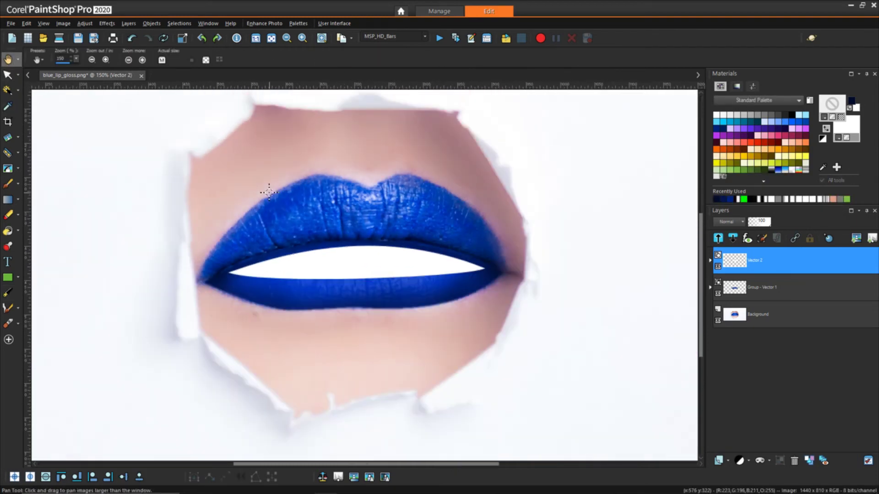
pyautogui.scroll(4, 220, 255)
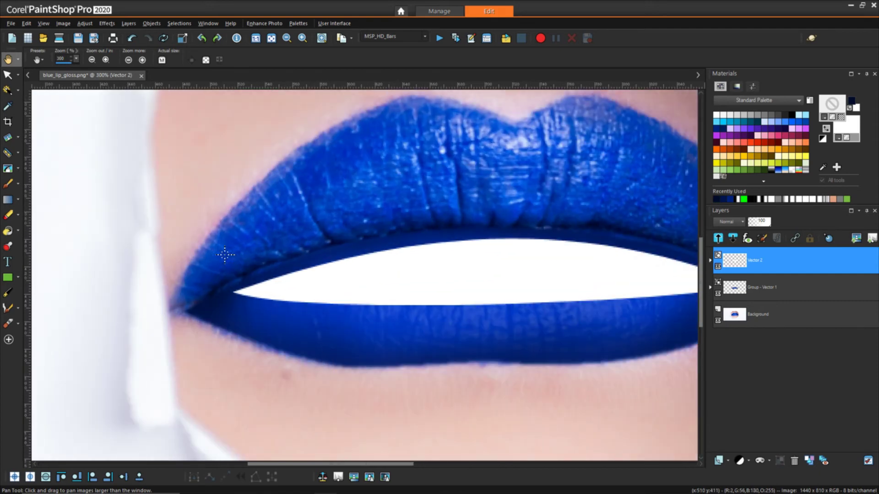
pyautogui.click(7, 75)
pyautogui.click(11, 295)
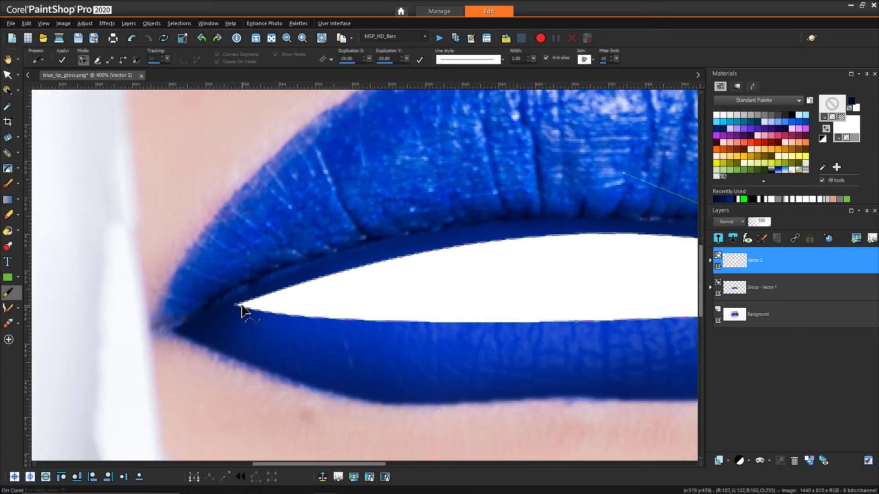
pyautogui.click(236, 305)
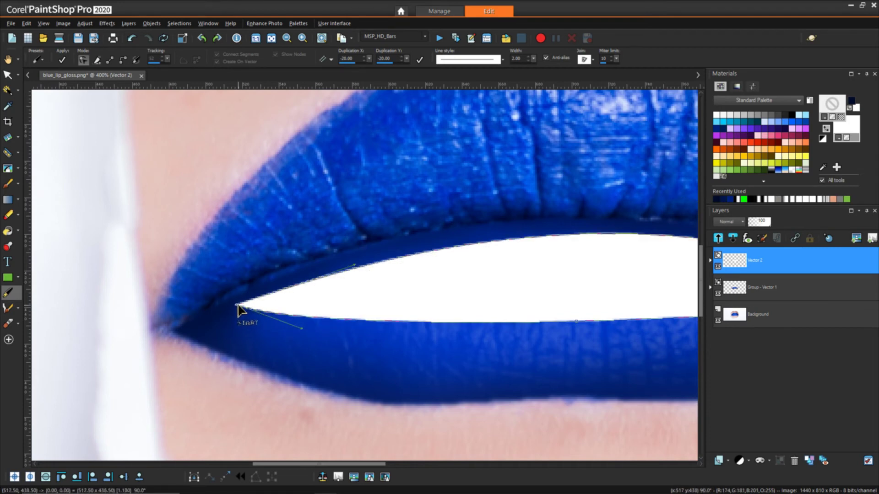
pyautogui.moveTo(355, 264); pyautogui.dragTo(353, 254)
pyautogui.click(237, 305)
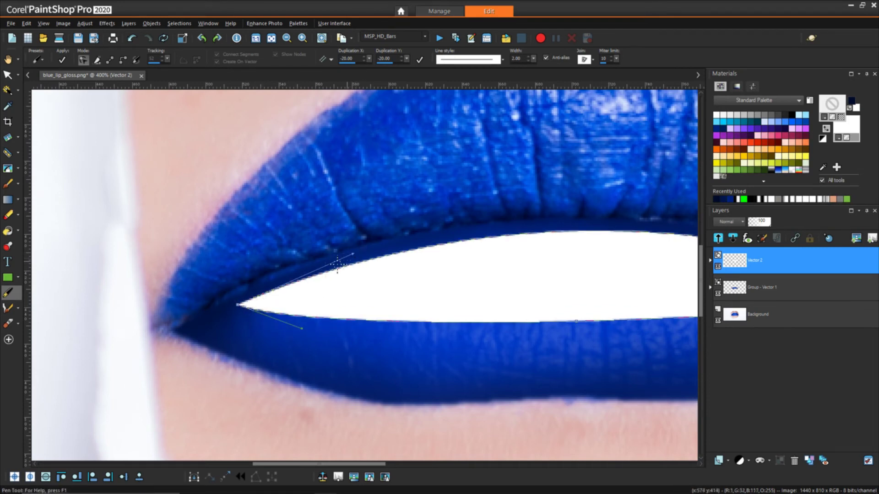
pyautogui.click(237, 305)
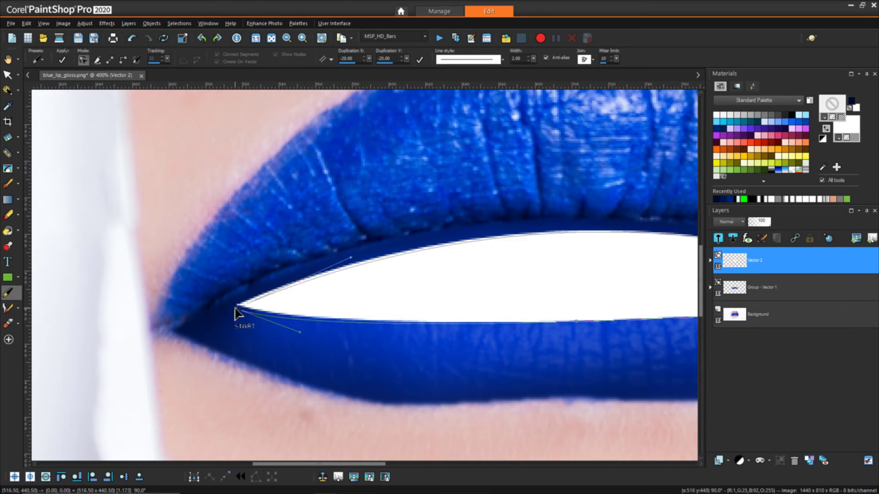
pyautogui.click(236, 307)
# - Add a Show All mask to the Vector 2 layer that holds the white lower-lip highlight
pyautogui.scroll(-5, 491, 298)
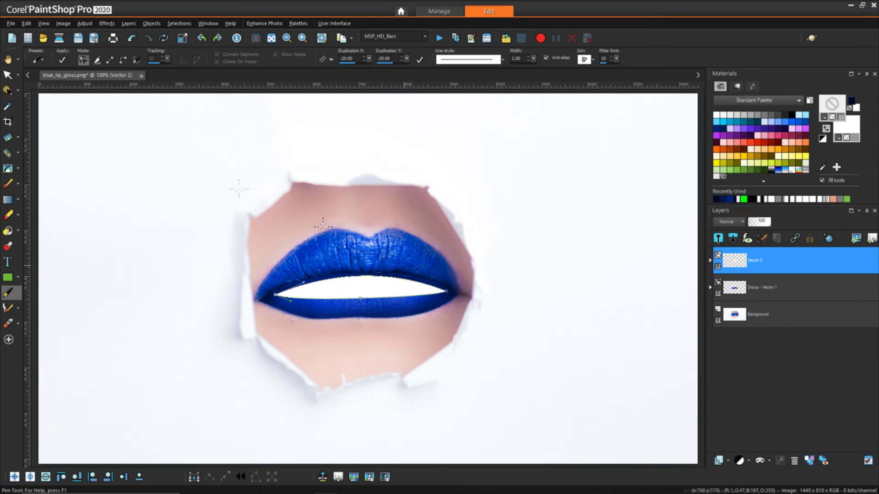
pyautogui.click(7, 75)
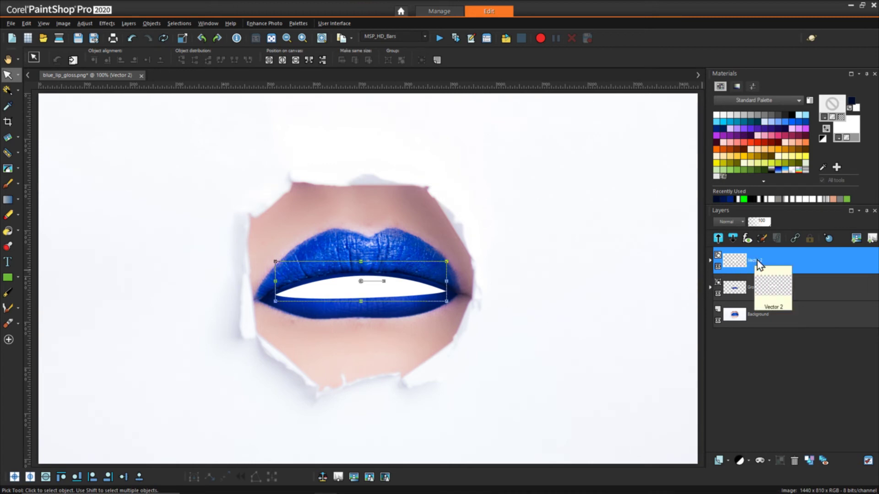
pyautogui.click(770, 461)
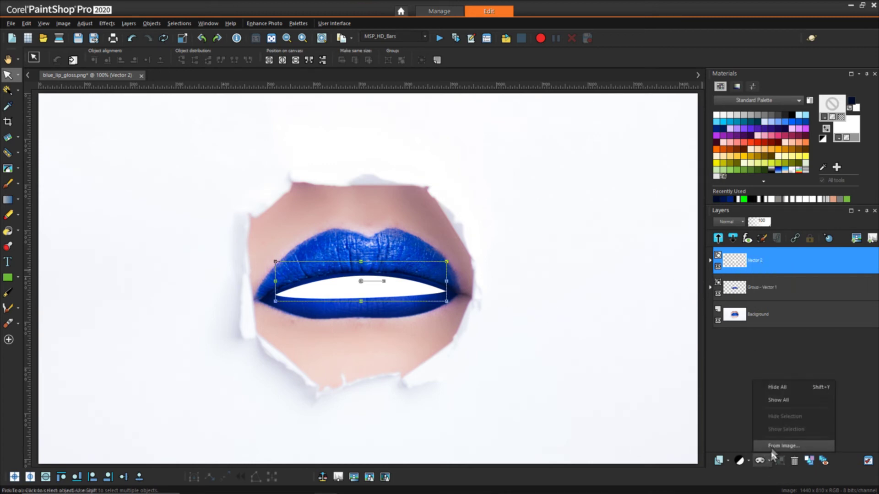
pyautogui.click(779, 401)
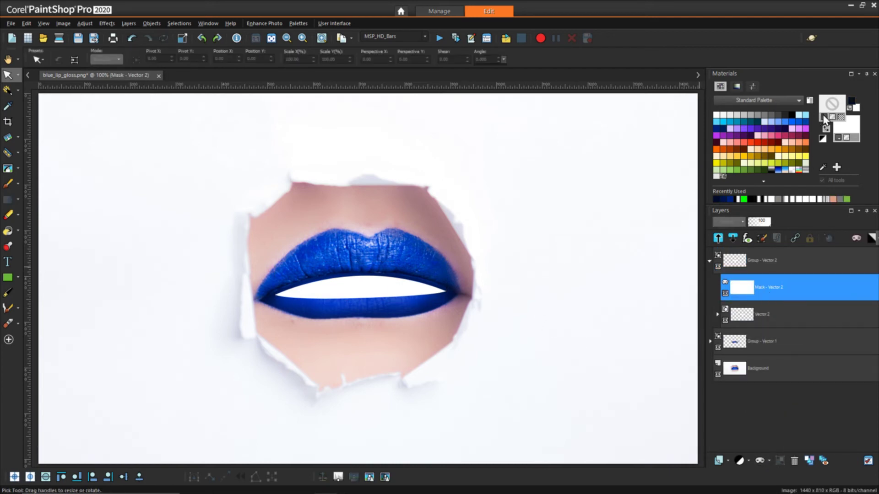
# - Fade both ends of the white highlight by painting its mask with a near-black brush at hardness 31 and opacity 38
pyautogui.click(843, 118)
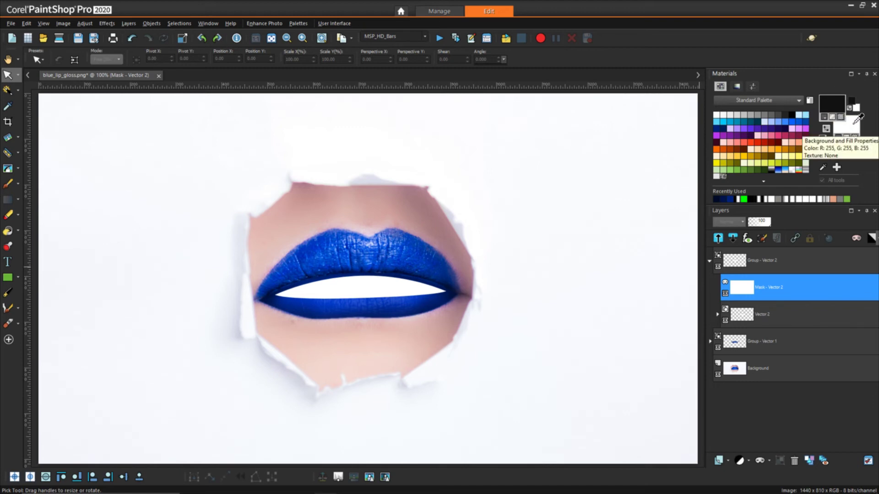
pyautogui.click(8, 184)
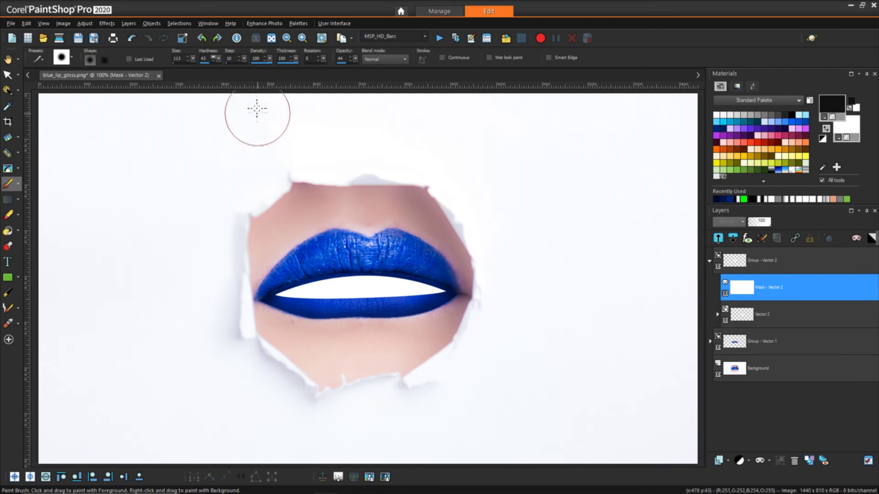
pyautogui.moveTo(218, 57); pyautogui.dragTo(234, 65)
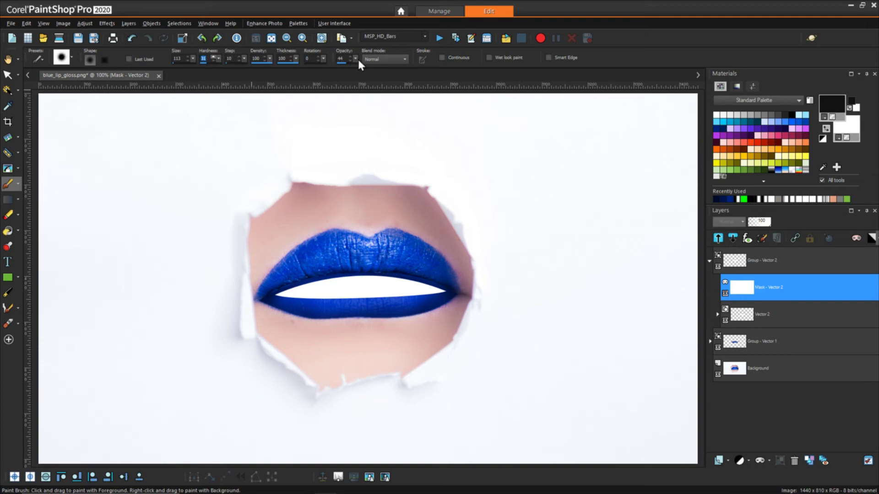
pyautogui.moveTo(356, 58); pyautogui.dragTo(369, 61)
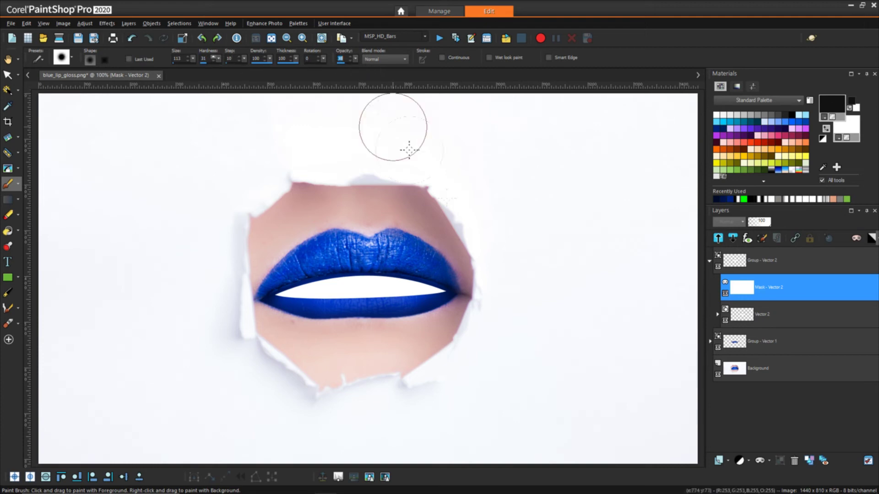
pyautogui.moveTo(450, 258)
pyautogui.mouseDown()
pyautogui.moveTo(469, 328)
pyautogui.moveTo(431, 248)
pyautogui.moveTo(466, 324)
pyautogui.moveTo(480, 276)
pyautogui.moveTo(462, 265)
pyautogui.moveTo(447, 332)
pyautogui.moveTo(456, 302)
pyautogui.mouseUp()
pyautogui.moveTo(270, 257)
pyautogui.mouseDown()
pyautogui.moveTo(257, 333)
pyautogui.moveTo(263, 283)
pyautogui.moveTo(252, 327)
pyautogui.mouseUp()
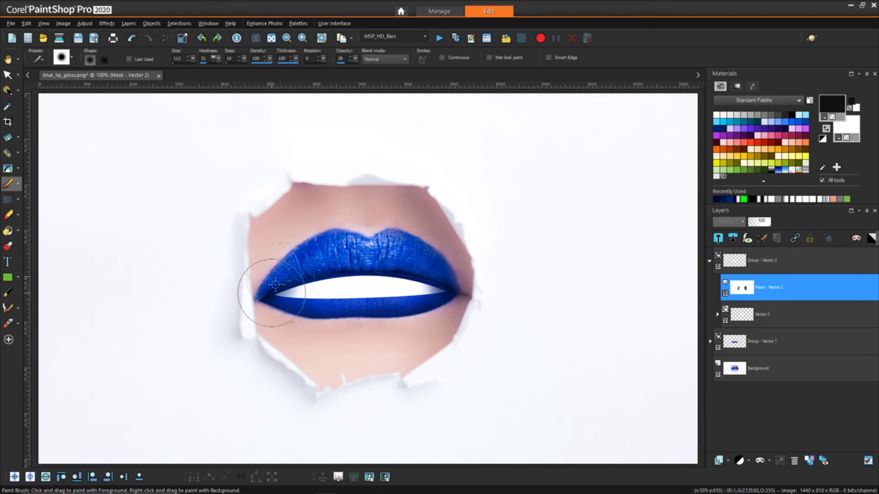
pyautogui.moveTo(273, 292); pyautogui.dragTo(249, 326)
pyautogui.moveTo(250, 284)
pyautogui.mouseDown()
pyautogui.moveTo(252, 336)
pyautogui.moveTo(236, 286)
pyautogui.moveTo(294, 342)
pyautogui.mouseUp()
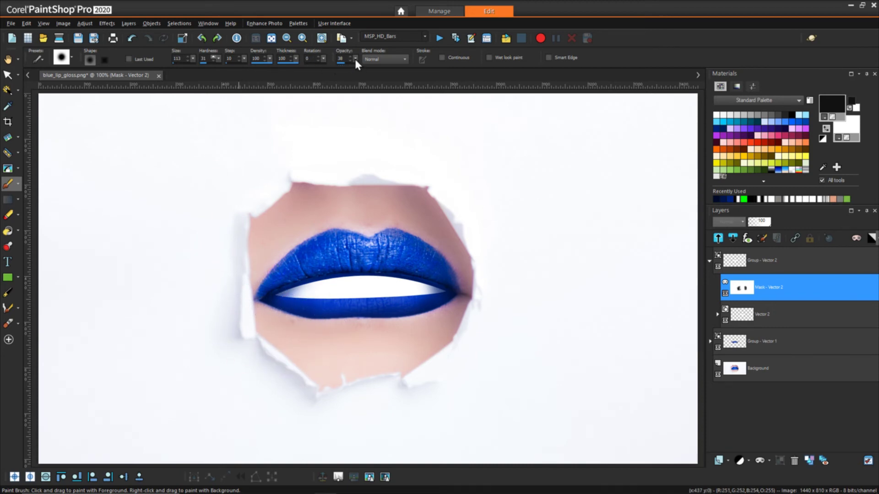
# - Mask the highlight's corners and lower edge more strongly, using brush opacity 55 and hardness 50, with a smaller brush of size 68
pyautogui.moveTo(356, 60); pyautogui.dragTo(363, 62)
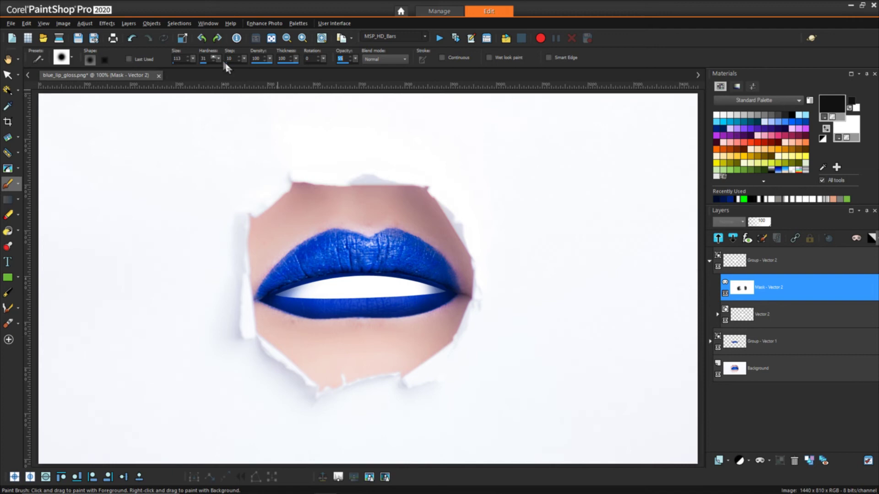
pyautogui.moveTo(223, 63); pyautogui.dragTo(228, 70)
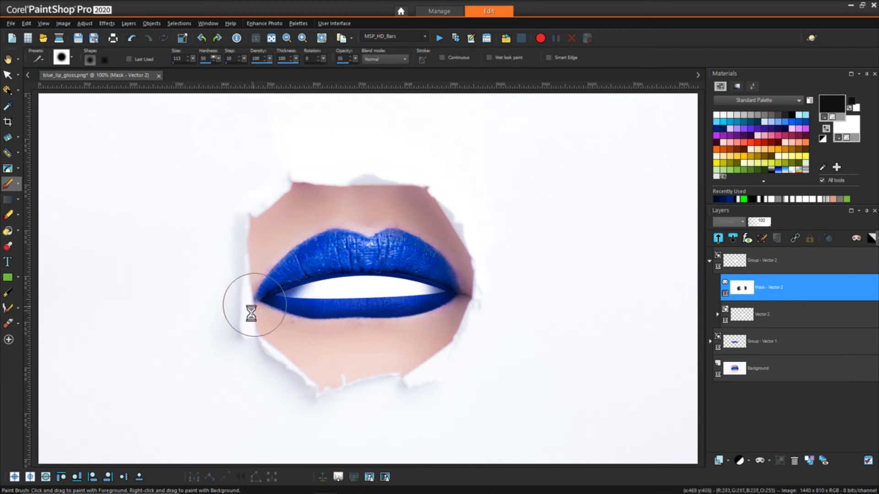
pyautogui.moveTo(281, 254)
pyautogui.mouseDown()
pyautogui.moveTo(319, 253)
pyautogui.moveTo(225, 306)
pyautogui.moveTo(269, 269)
pyautogui.moveTo(262, 328)
pyautogui.moveTo(257, 308)
pyautogui.moveTo(276, 322)
pyautogui.mouseUp()
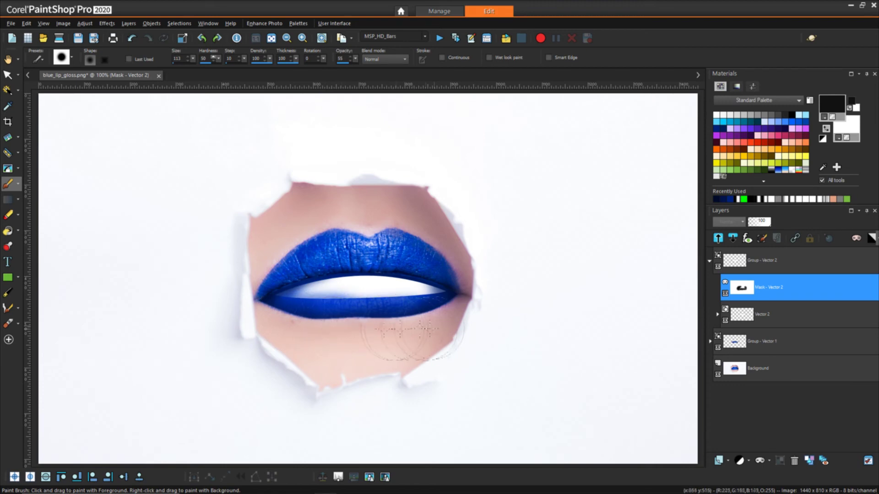
pyautogui.moveTo(385, 371); pyautogui.dragTo(376, 384)
pyautogui.scroll(2, 366, 318)
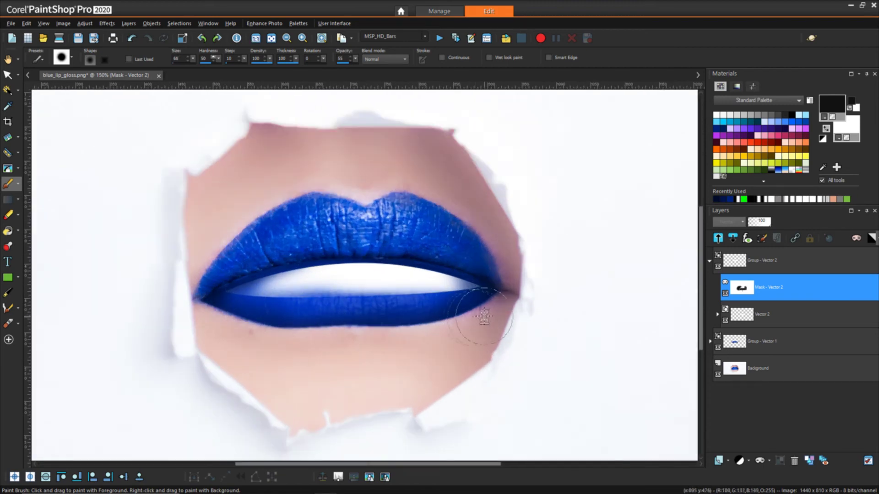
pyautogui.moveTo(484, 317); pyautogui.dragTo(429, 319)
pyautogui.moveTo(490, 273)
pyautogui.mouseDown()
pyautogui.moveTo(443, 247)
pyautogui.moveTo(479, 308)
pyautogui.moveTo(487, 282)
pyautogui.moveTo(486, 311)
pyautogui.mouseUp()
# - Paint pure black at opacity 100 and hardness 69 on the mask to narrow the highlight, enlarging the brush to 155 for its ends
pyautogui.rightClick(834, 105)
pyautogui.click(416, 251)
pyautogui.moveTo(240, 328); pyautogui.dragTo(231, 314)
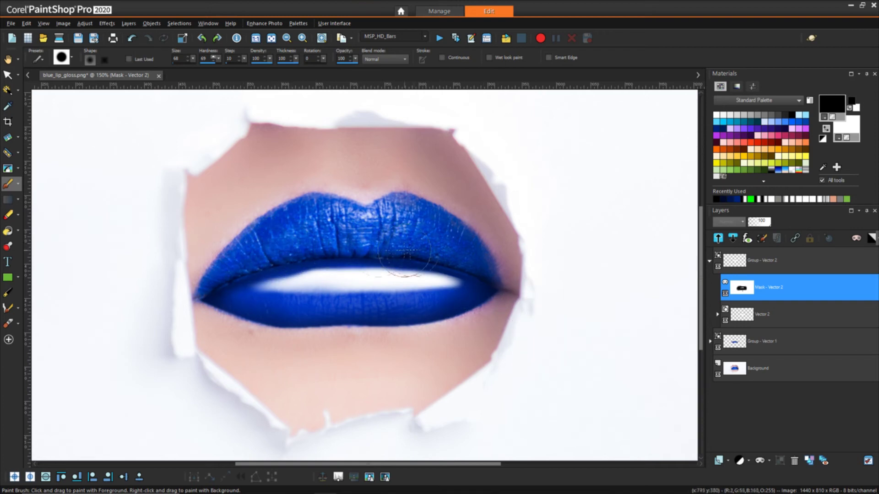
pyautogui.moveTo(517, 281); pyautogui.dragTo(530, 287)
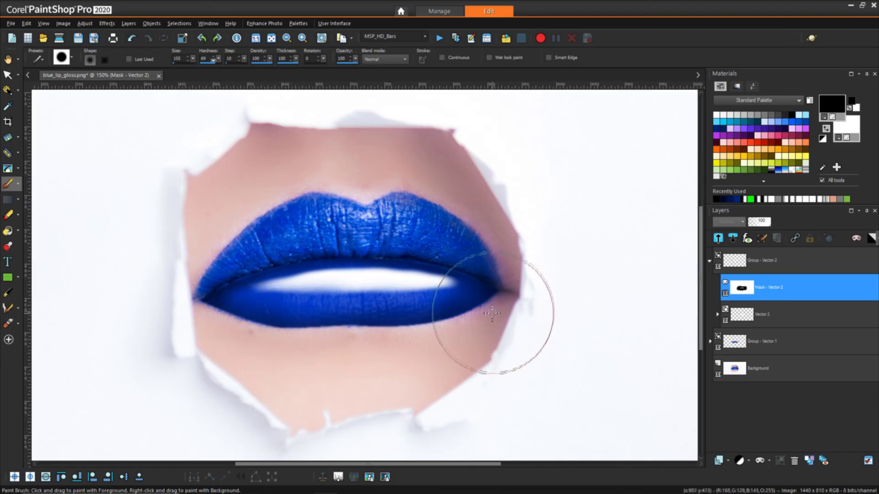
# - Trim the highlight's edges on the mask with a size 67 brush at hardness 79
pyautogui.scroll(-3, 400, 339)
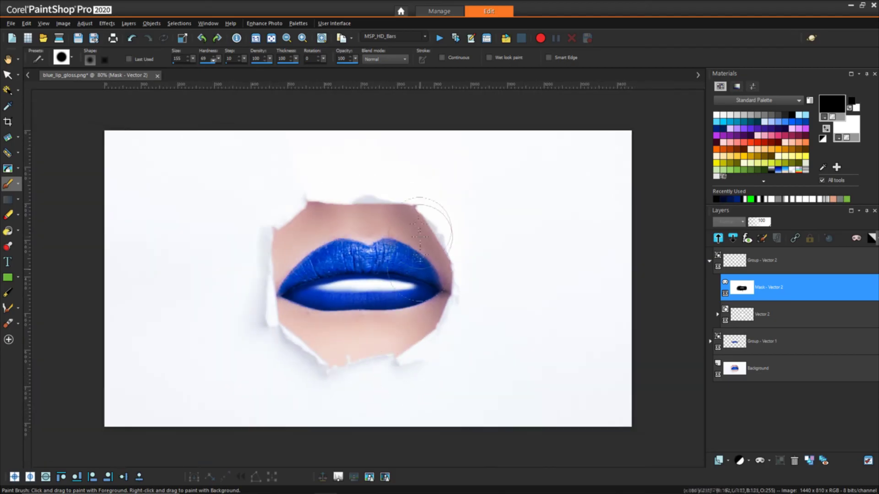
pyautogui.scroll(3, 430, 222)
pyautogui.moveTo(319, 249); pyautogui.dragTo(305, 288)
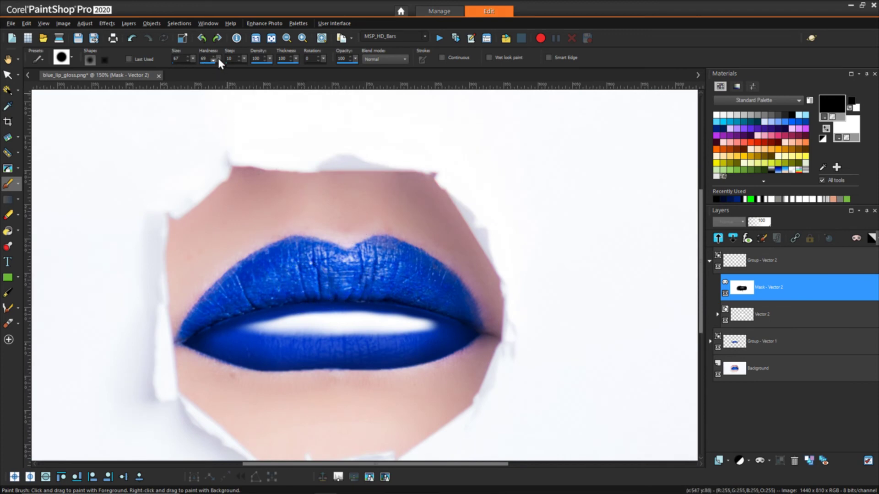
pyautogui.moveTo(218, 60); pyautogui.dragTo(223, 64)
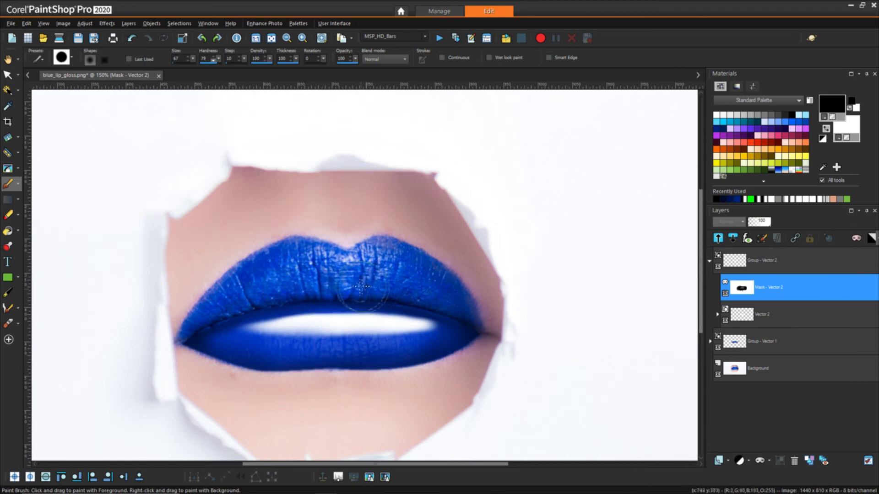
pyautogui.scroll(-2, 337, 392)
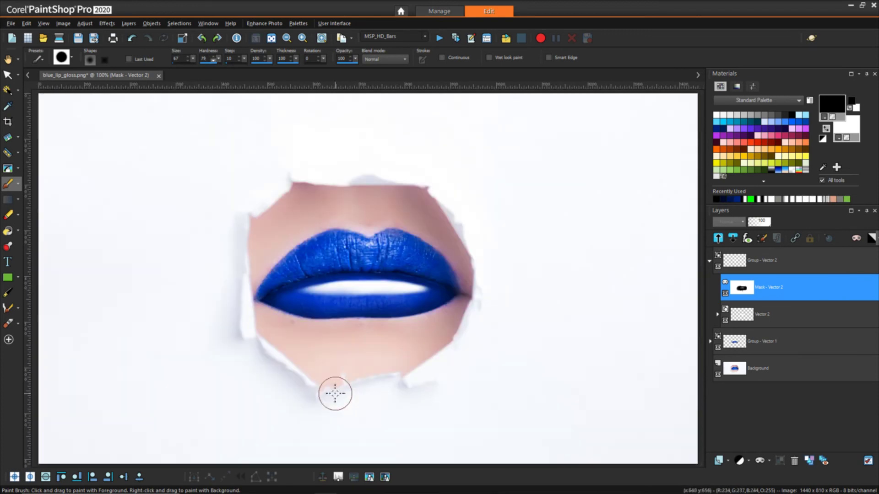
# - Create a new layer group containing Group - Vector 2 and move Group - Vector 1 into it
pyautogui.click(708, 262)
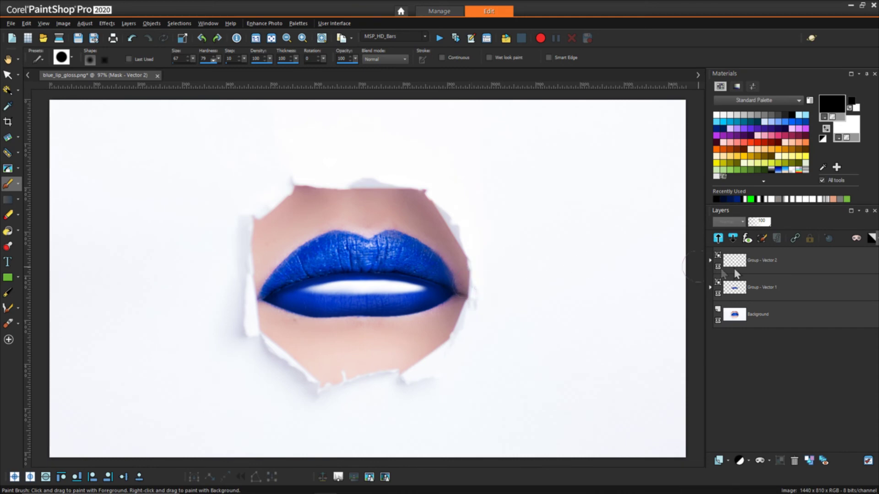
pyautogui.scroll(-4, 497, 281)
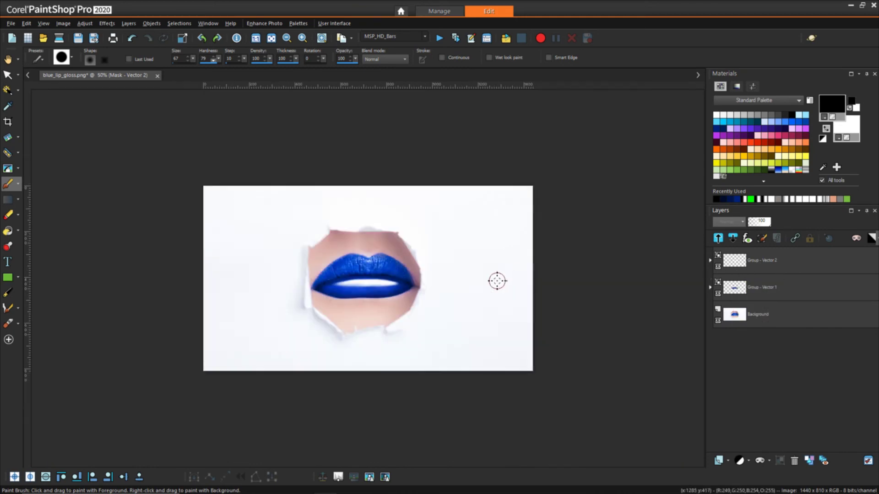
pyautogui.moveTo(734, 269); pyautogui.dragTo(782, 274)
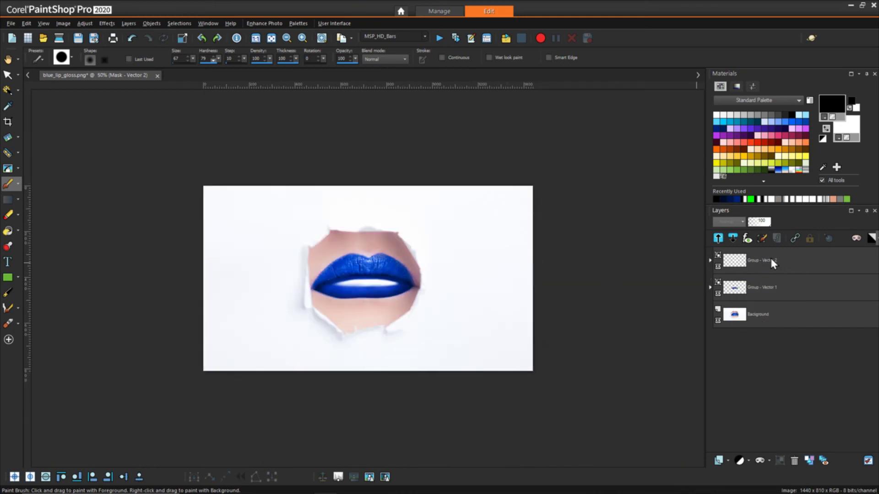
pyautogui.click(753, 262)
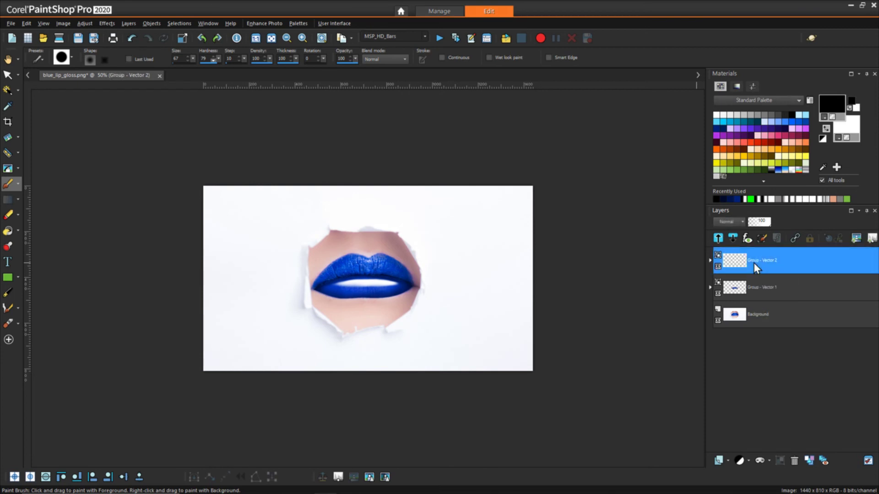
pyautogui.click(728, 461)
pyautogui.click(737, 418)
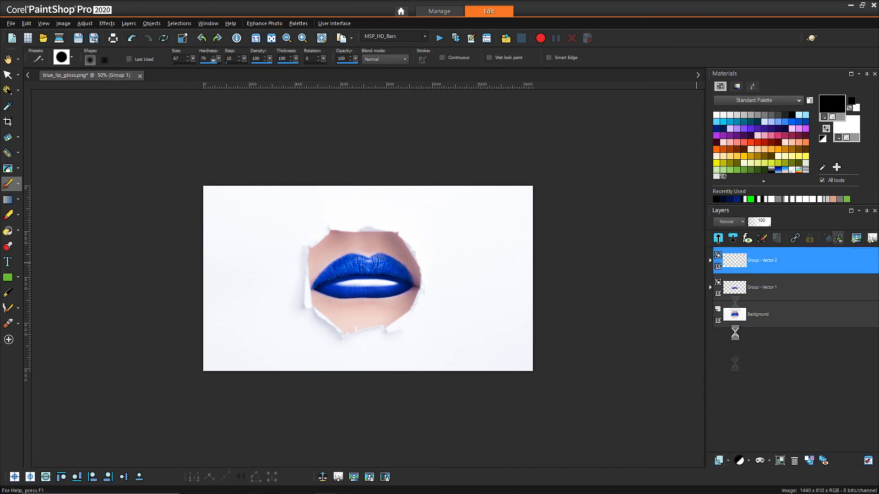
pyautogui.click(163, 446)
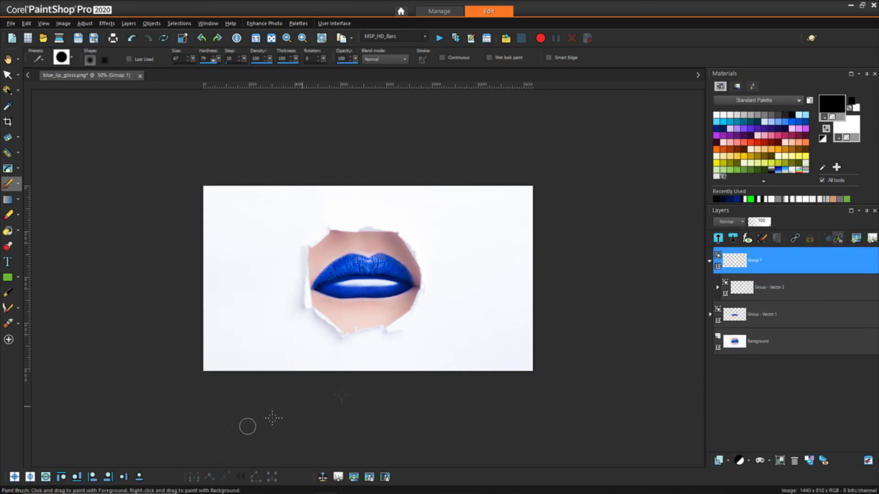
pyautogui.moveTo(765, 311); pyautogui.dragTo(785, 320)
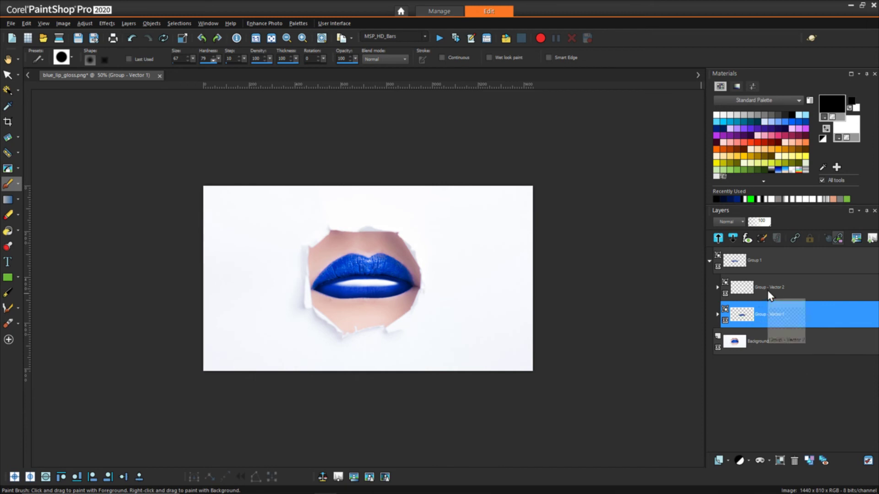
# - Rename the new layer group LowerLip and collapse it
pyautogui.click(759, 258)
pyautogui.rightClick(759, 258)
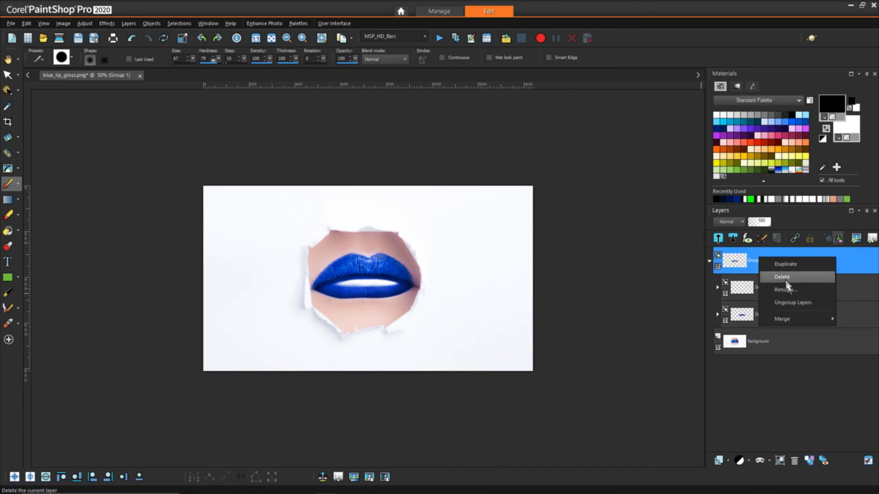
pyautogui.click(787, 291)
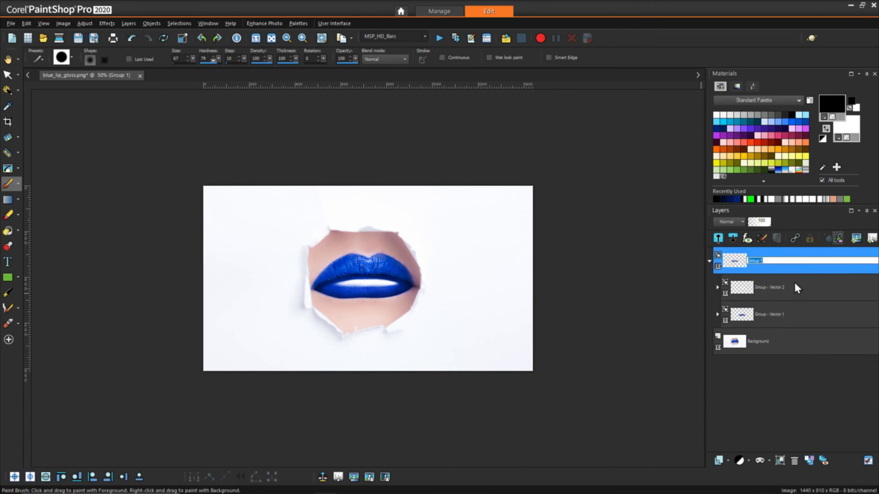
pyautogui.write('LowerLip')
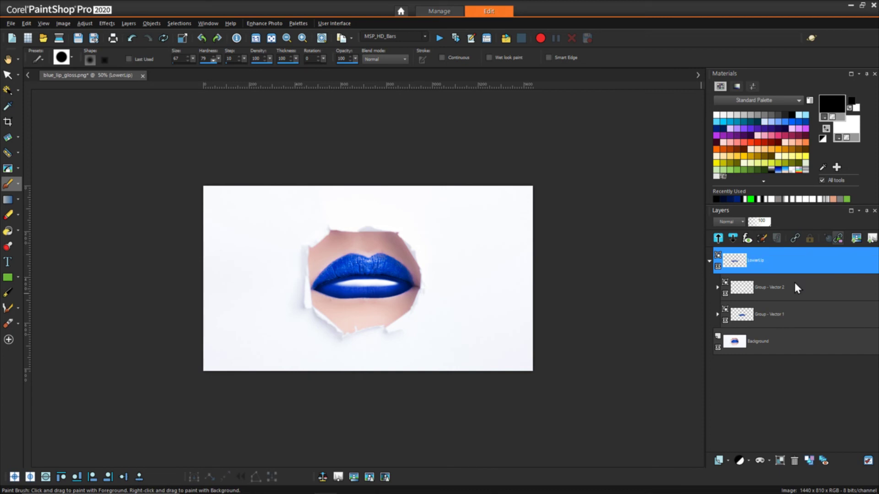
pyautogui.click(709, 261)
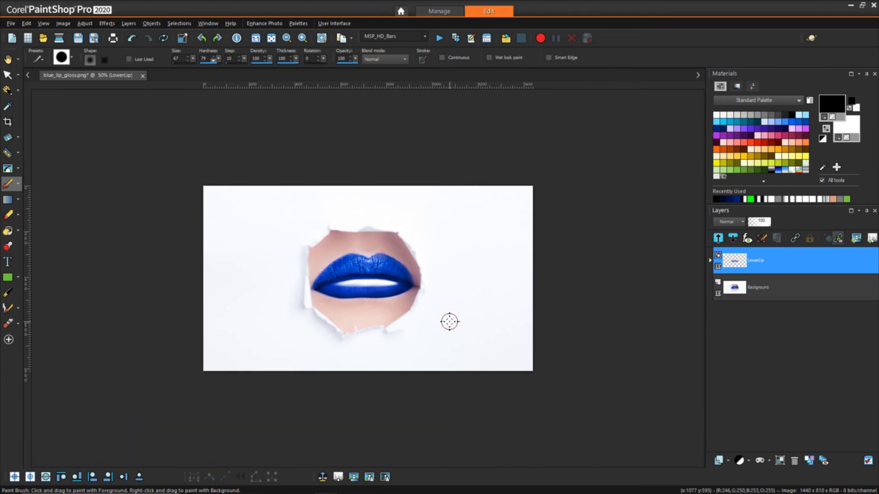
# - Draw a closed dark blue shape over the upper lip on a new vector layer and lower the layer's opacity
pyautogui.click(719, 460)
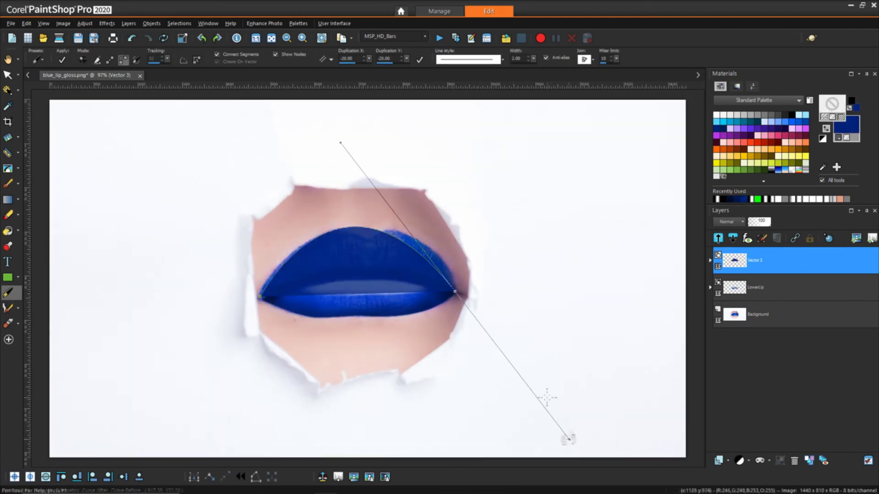
pyautogui.rightClick(461, 294)
pyautogui.moveTo(770, 225); pyautogui.dragTo(759, 224)
# - Move the upper-lip shape's left node to the mouth corner, change it to Cusp, and swing its outer handle upward along the lip edge
pyautogui.moveTo(369, 289); pyautogui.dragTo(284, 290)
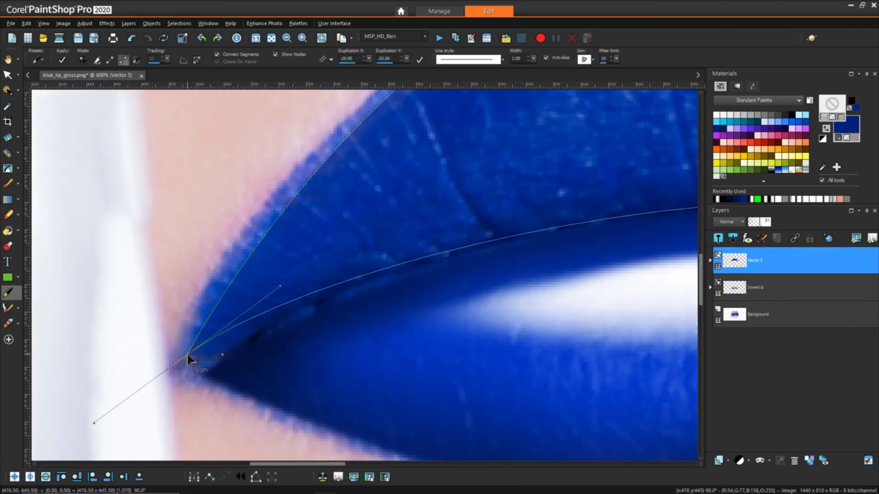
pyautogui.moveTo(187, 353); pyautogui.dragTo(192, 372)
pyautogui.rightClick(192, 372)
pyautogui.moveTo(231, 466)
pyautogui.click(323, 395)
pyautogui.moveTo(98, 437); pyautogui.dragTo(174, 282)
pyautogui.scroll(-4, 174, 282)
pyautogui.moveTo(316, 465); pyautogui.dragTo(415, 469)
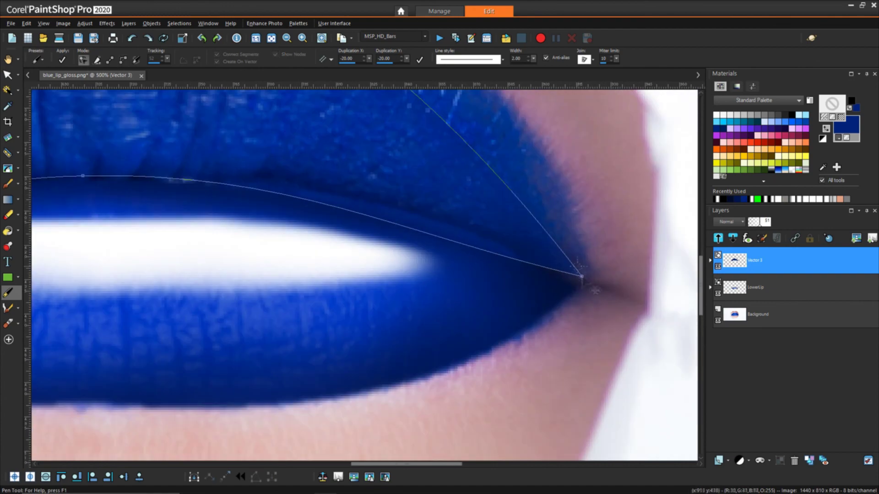
# - Fit the upper-lip shape's right end to the mouth corner and bend its inner and outer curves along the lip edges
pyautogui.moveTo(583, 276); pyautogui.dragTo(577, 287)
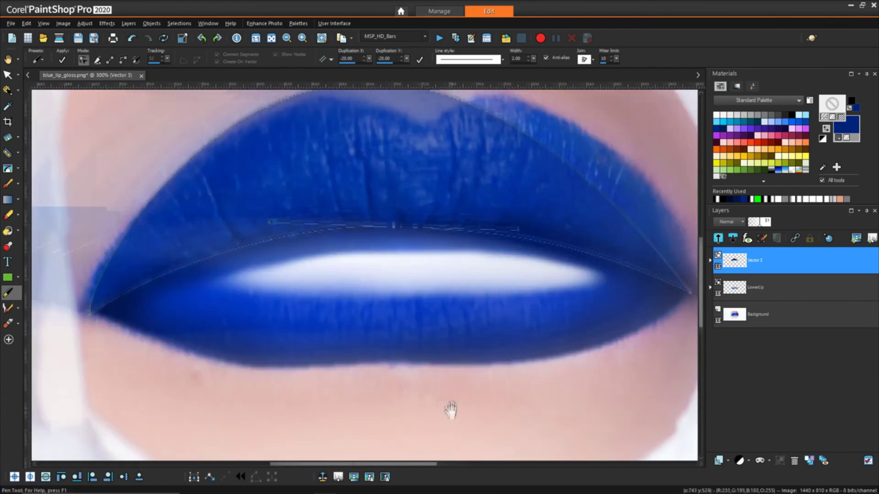
pyautogui.moveTo(451, 411); pyautogui.dragTo(447, 418)
pyautogui.click(389, 236)
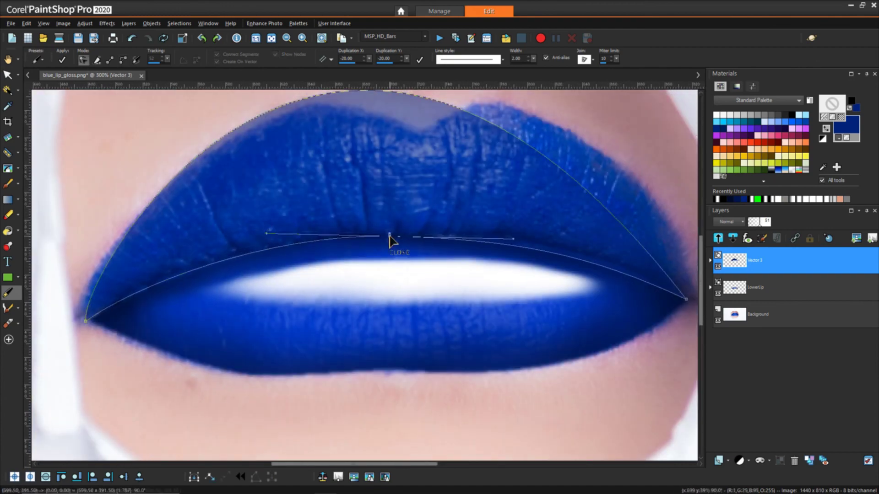
pyautogui.moveTo(700, 281); pyautogui.dragTo(700, 265)
pyautogui.keyDown('ctrl'); pyautogui.click(507, 193); pyautogui.keyUp('ctrl')
pyautogui.moveTo(605, 271); pyautogui.dragTo(661, 257)
pyautogui.click(687, 360)
pyautogui.keyDown('ctrl'); pyautogui.click(412, 150); pyautogui.keyUp('ctrl')
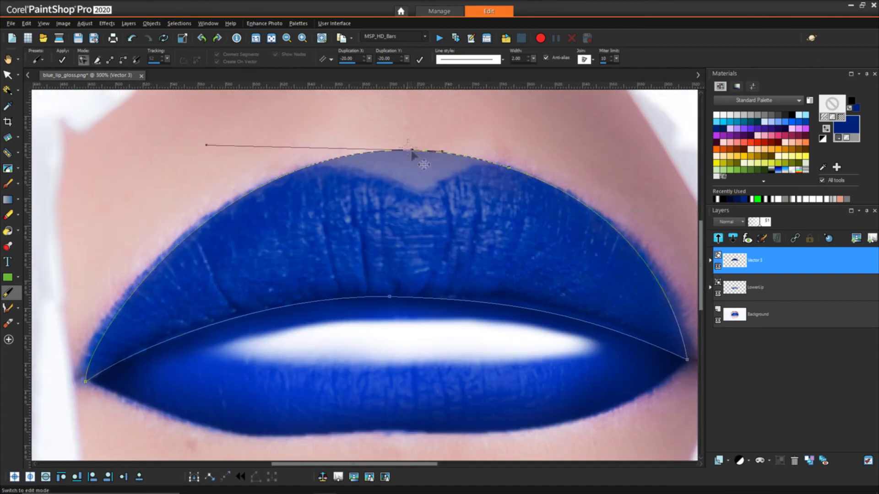
# - Lower the upper-lip shape's top middle node into the cupid's bow and shape the outline over the two lip peaks
pyautogui.moveTo(412, 150); pyautogui.dragTo(421, 190)
pyautogui.keyDown('ctrl'); pyautogui.click(312, 168); pyautogui.keyUp('ctrl')
pyautogui.scroll(2, 412, 190)
pyautogui.scroll(-3, 296, 224)
pyautogui.scroll(2, 87, 366)
# - Refine the nodes and handles at the shape's mouth corners so its lower edge follows the inner lip line
pyautogui.keyDown('ctrl'); pyautogui.click(66, 352); pyautogui.keyUp('ctrl')
pyautogui.moveTo(70, 360); pyautogui.dragTo(87, 361)
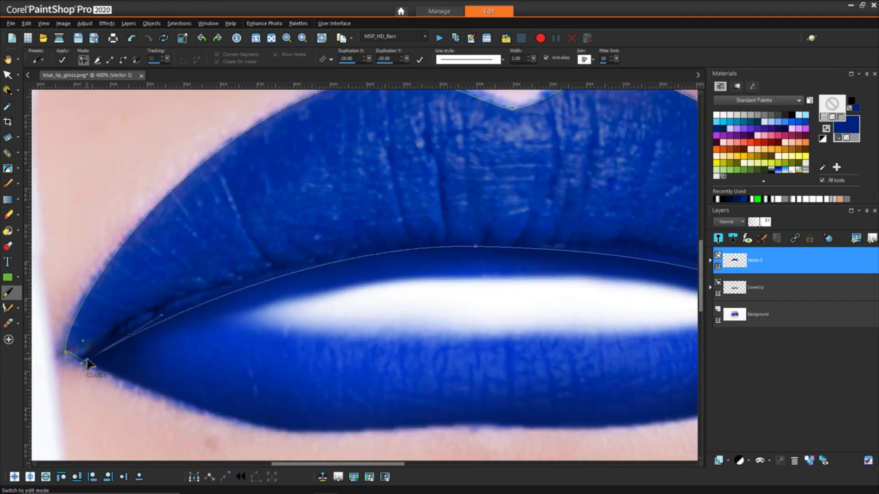
pyautogui.moveTo(161, 315); pyautogui.dragTo(170, 303)
pyautogui.scroll(2, 70, 354)
pyautogui.scroll(-4, 78, 353)
pyautogui.moveTo(643, 314); pyautogui.dragTo(639, 309)
# - Restore the Vector 3 layer to full opacity and move it below the LowerLip group
pyautogui.click(8, 75)
pyautogui.moveTo(759, 224); pyautogui.dragTo(770, 225)
pyautogui.moveTo(755, 261); pyautogui.dragTo(749, 307)
# - Select the upper-lip shape with the Magic Wand, mask Vector 3 to that selection, and deselect
pyautogui.click(7, 91)
pyautogui.click(433, 237)
pyautogui.click(761, 461)
pyautogui.click(790, 423)
pyautogui.hotkey('ctrl', 'd')
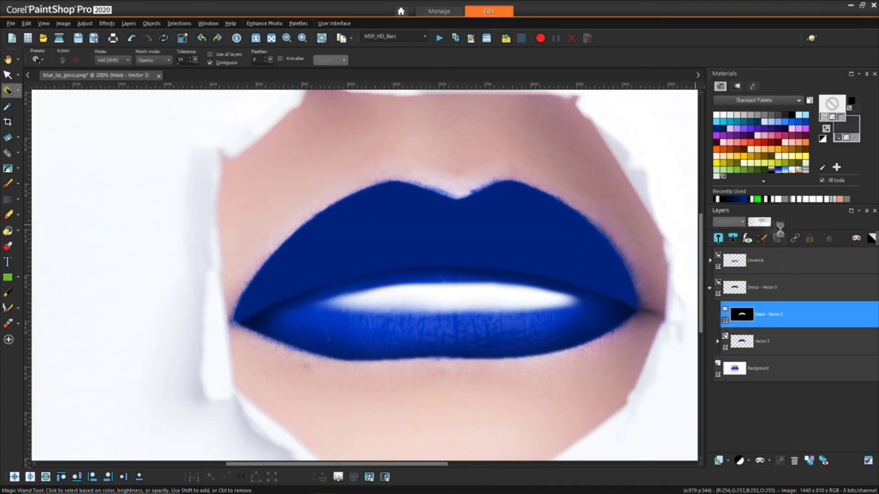
# - Lower the Vector 3 layer's opacity, choose a very dark navy colour, and add a raster layer above Vector 3
pyautogui.click(762, 341)
pyautogui.moveTo(771, 224); pyautogui.dragTo(766, 224)
pyautogui.click(731, 199)
pyautogui.click(718, 462)
# - Paint soft dark navy shadows along the upper lip's inner edge and at both mouth corners on Raster 2
pyautogui.click(8, 184)
pyautogui.click(213, 61)
pyautogui.click(247, 344)
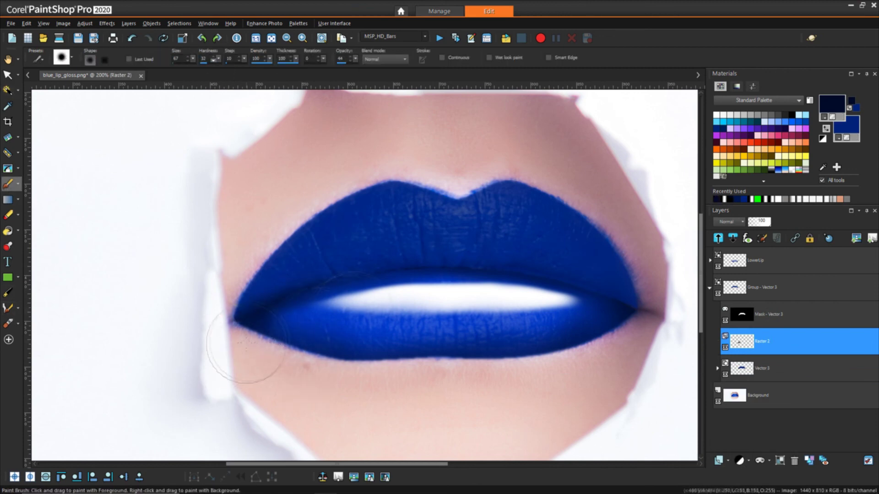
pyautogui.moveTo(279, 309); pyautogui.dragTo(630, 305)
pyautogui.moveTo(193, 58); pyautogui.dragTo(202, 59)
pyautogui.moveTo(254, 338); pyautogui.dragTo(275, 321)
pyautogui.moveTo(668, 293); pyautogui.dragTo(641, 302)
# - Fine-tune the opacity of the Vector 3 layer beneath the painted shadows
pyautogui.click(771, 369)
pyautogui.moveTo(766, 224)
pyautogui.mouseDown()
pyautogui.moveTo(783, 225)
pyautogui.moveTo(766, 224)
pyautogui.mouseUp()
pyautogui.click(776, 342)
pyautogui.click(771, 369)
# - Collapse Group - Vector 3, add a new vector layer above it, and set the Pen tool to a white fill without stroke
pyautogui.click(710, 289)
pyautogui.click(762, 288)
pyautogui.click(719, 461)
pyautogui.click(8, 293)
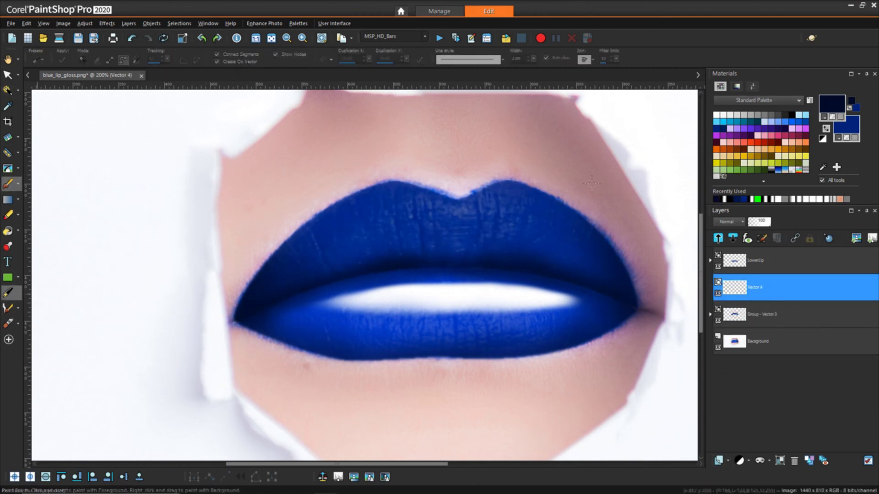
pyautogui.click(841, 117)
pyautogui.rightClick(716, 114)
# - Draw a closed white crescent across the upper lip from its left side to its right side
pyautogui.click(277, 264)
pyautogui.moveTo(650, 320); pyautogui.dragTo(494, 320)
pyautogui.moveTo(460, 277); pyautogui.dragTo(600, 379)
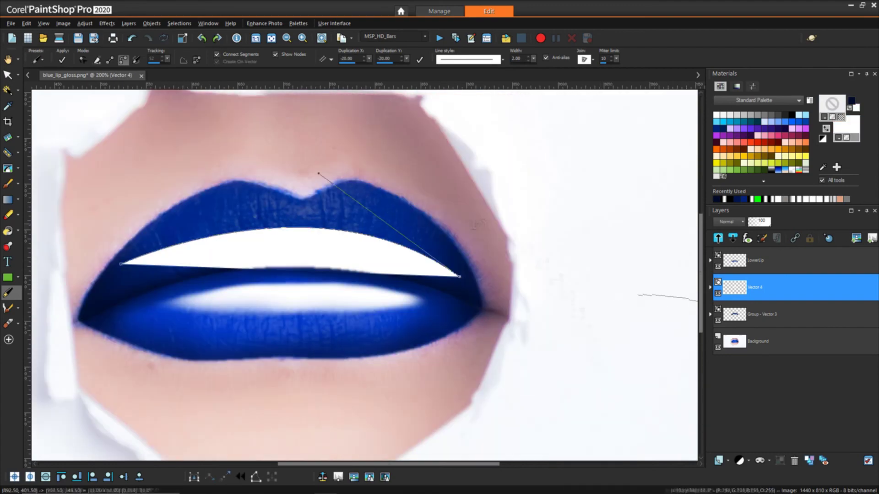
pyautogui.moveTo(121, 264); pyautogui.dragTo(115, 289)
# - Reshape the white highlight's nodes to follow the upper lip's right corner, peaks and cupid's bow just inside the outline
pyautogui.scroll(1, 359, 190)
pyautogui.moveTo(512, 320); pyautogui.dragTo(453, 280)
pyautogui.moveTo(451, 276); pyautogui.dragTo(416, 208)
pyautogui.moveTo(293, 153); pyautogui.dragTo(263, 149)
pyautogui.moveTo(211, 179); pyautogui.dragTo(203, 177)
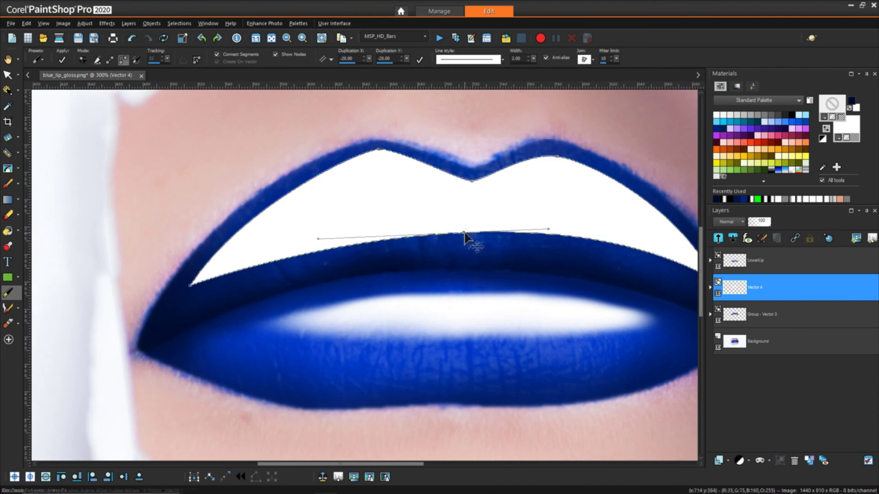
pyautogui.moveTo(471, 241); pyautogui.dragTo(279, 237)
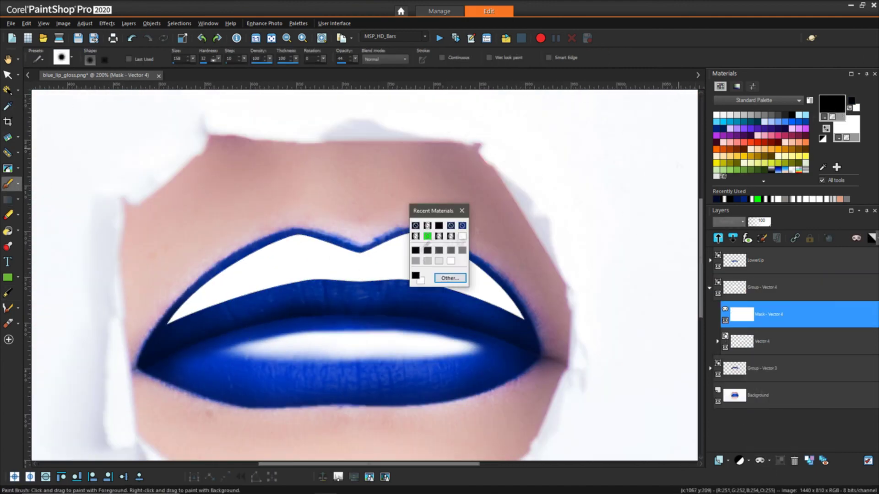
pyautogui.click(424, 249)
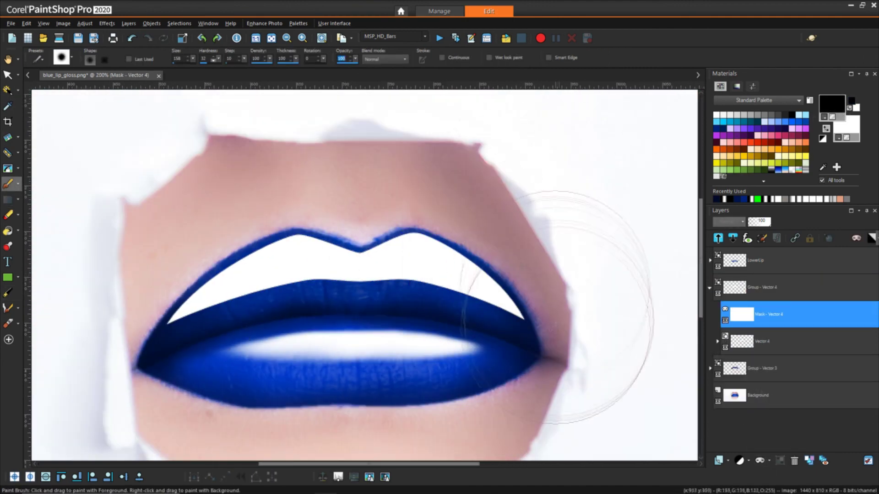
# - Paint black on Mask - Vector 4 with a large soft brush to fade the highlight's ends and lower edge
pyautogui.moveTo(556, 307); pyautogui.dragTo(540, 298)
pyautogui.moveTo(130, 315); pyautogui.dragTo(142, 297)
pyautogui.moveTo(229, 343)
pyautogui.mouseDown()
pyautogui.moveTo(337, 316)
pyautogui.moveTo(247, 324)
pyautogui.mouseUp()
pyautogui.moveTo(490, 325); pyautogui.dragTo(357, 314)
# - With a smaller brush at hardness 38, paint the mask along the highlight's upper edge and undo the last stroke
pyautogui.moveTo(213, 60); pyautogui.dragTo(238, 67)
pyautogui.moveTo(195, 256); pyautogui.dragTo(276, 211)
pyautogui.moveTo(431, 206); pyautogui.dragTo(507, 257)
pyautogui.hotkey('ctrl', 'z')
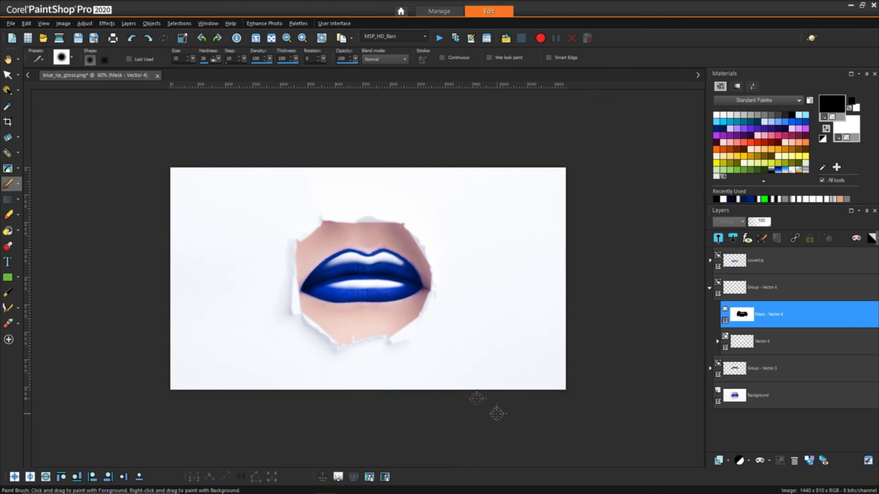
# - Collapse Group - Vector 4, expand Group - Vector 3, and select the upper-lip path inside its Vector 3 layer
pyautogui.click(717, 341)
pyautogui.click(710, 288)
pyautogui.click(710, 314)
pyautogui.click(762, 314)
pyautogui.click(764, 396)
pyautogui.click(717, 396)
pyautogui.click(770, 422)
pyautogui.click(717, 396)
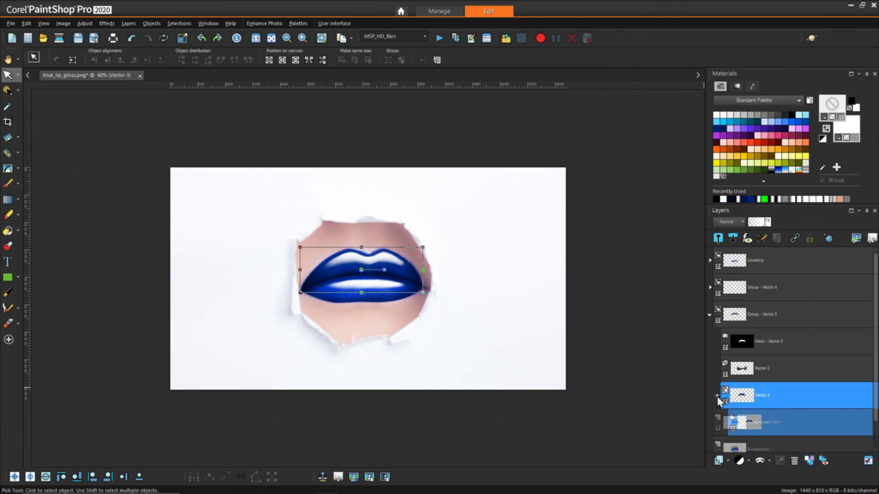
# - Hide and show the Glossy group to compare the effect, and set its opacity to 83
pyautogui.click(8, 60)
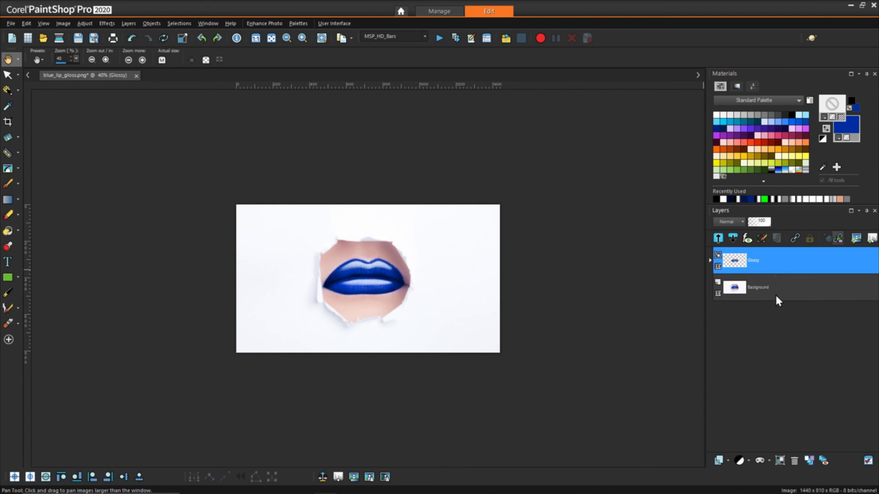
pyautogui.click(718, 268)
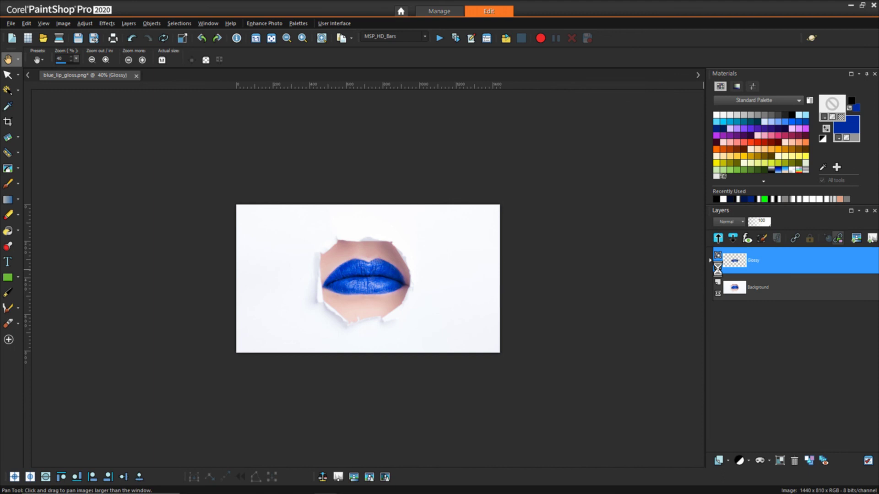
pyautogui.click(718, 268)
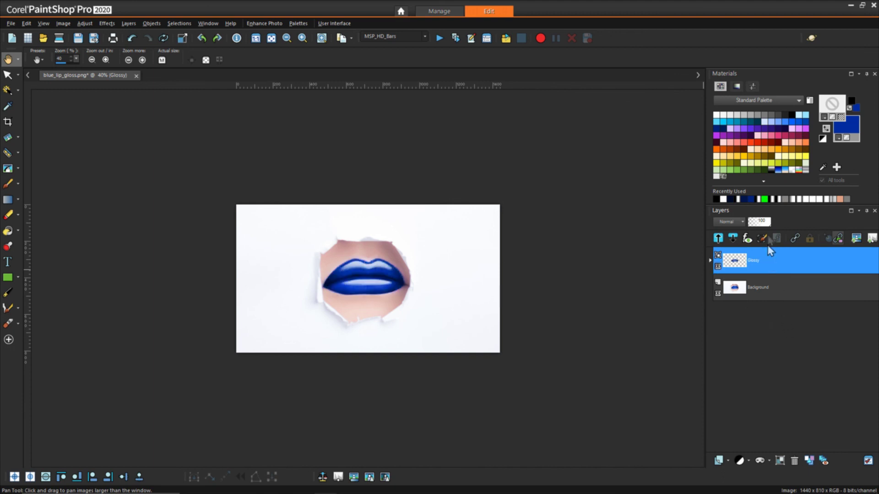
pyautogui.moveTo(767, 222); pyautogui.dragTo(759, 223)
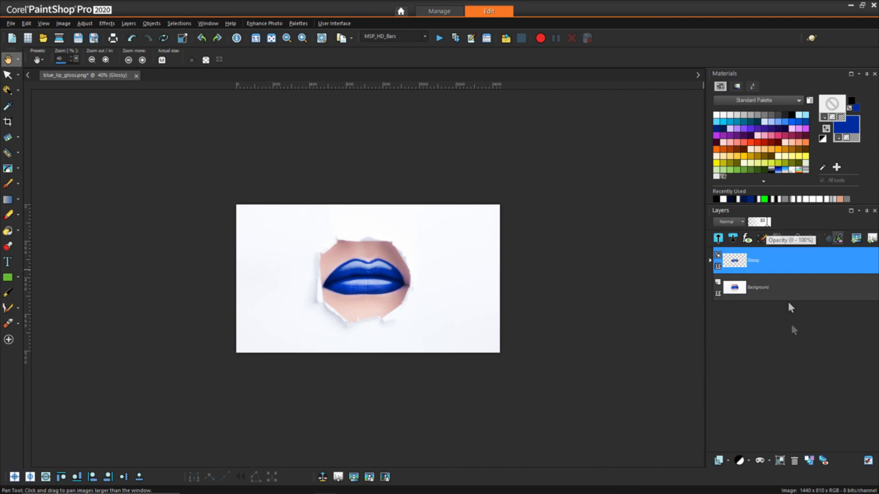